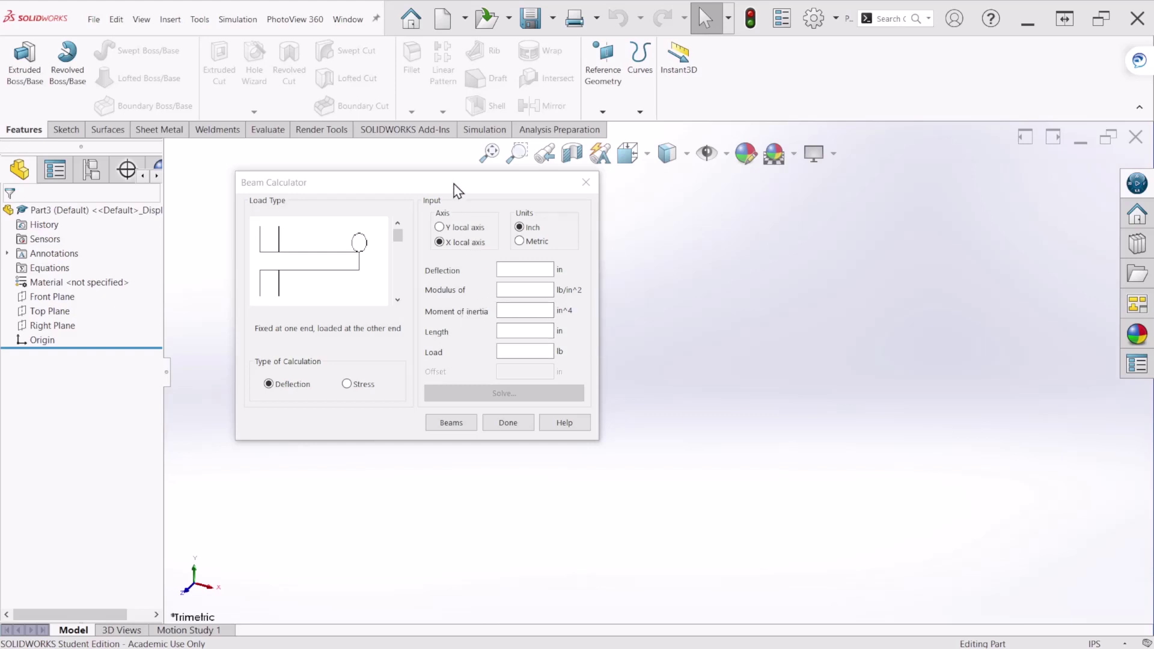
Reopen the Beam Calculator from the Tools toolbox menu.
{"action": "mouse_move", "coordinate": [458, 191]}
{"action": "left_mouse_down"}
{"action": "mouse_move", "coordinate": [472, 222]}
{"action": "mouse_move", "coordinate": [481, 202]}
{"action": "mouse_move", "coordinate": [461, 169]}
{"action": "left_mouse_up"}
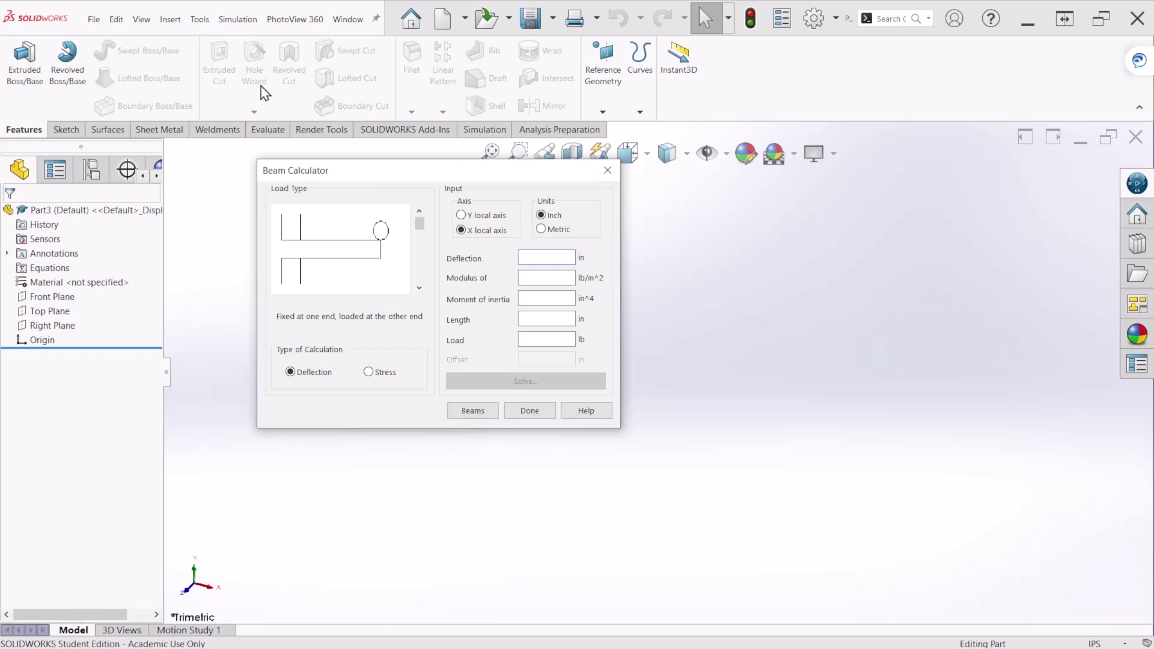
{"action": "left_click", "coordinate": [200, 20]}
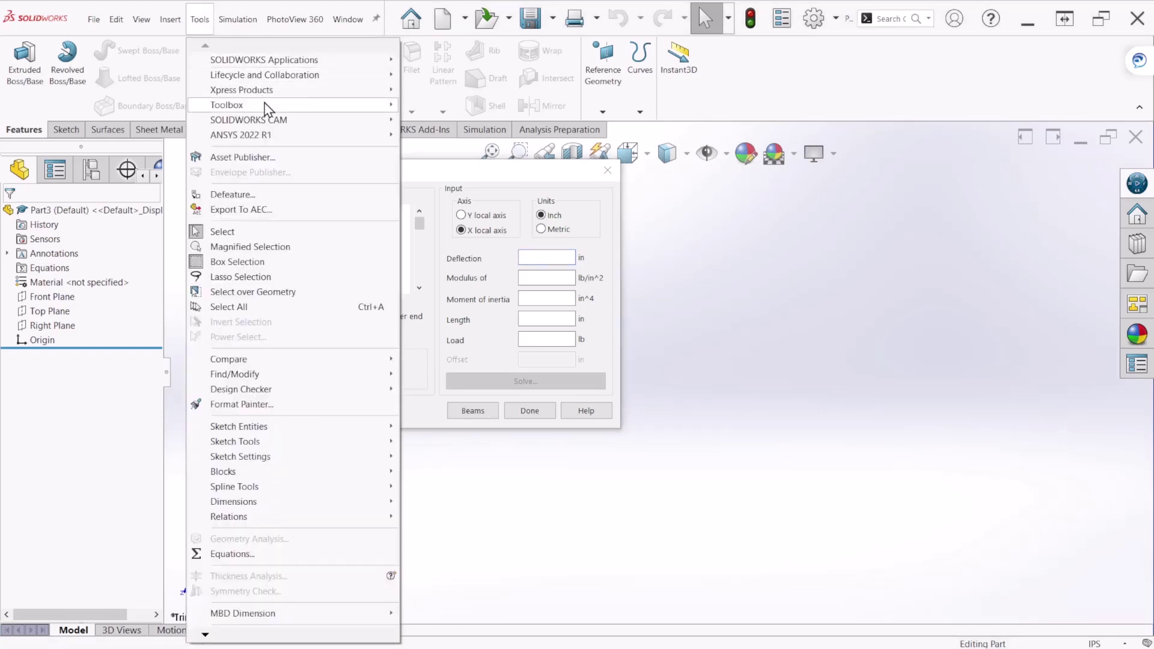
{"action": "mouse_move", "coordinate": [300, 104]}
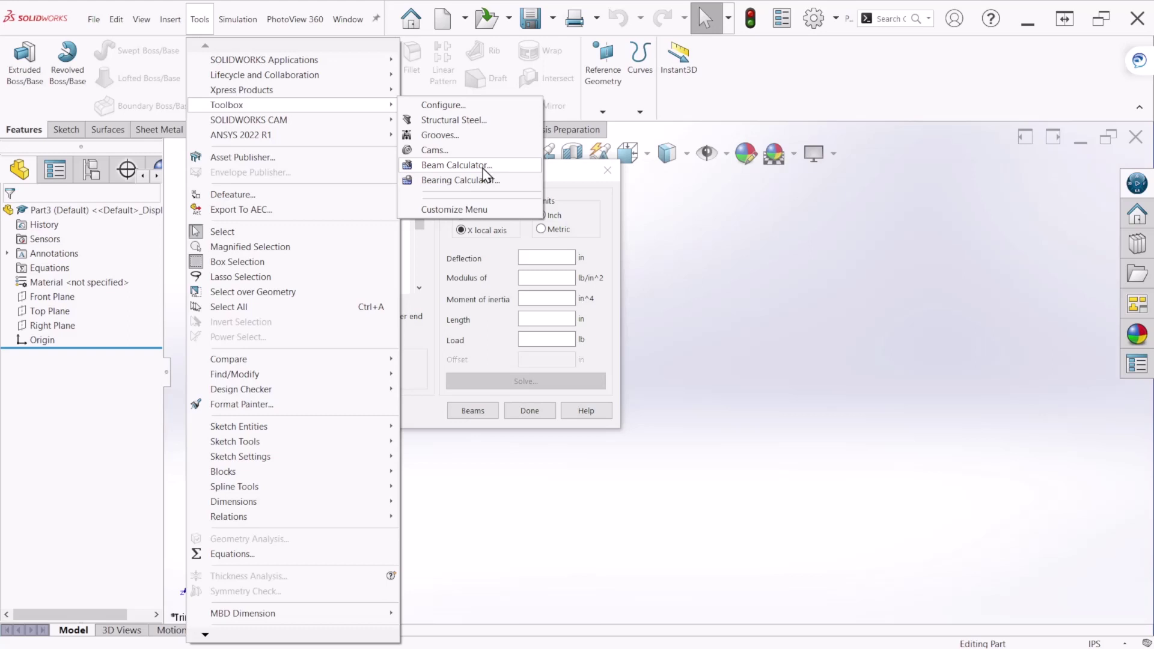
{"action": "left_click", "coordinate": [581, 183]}
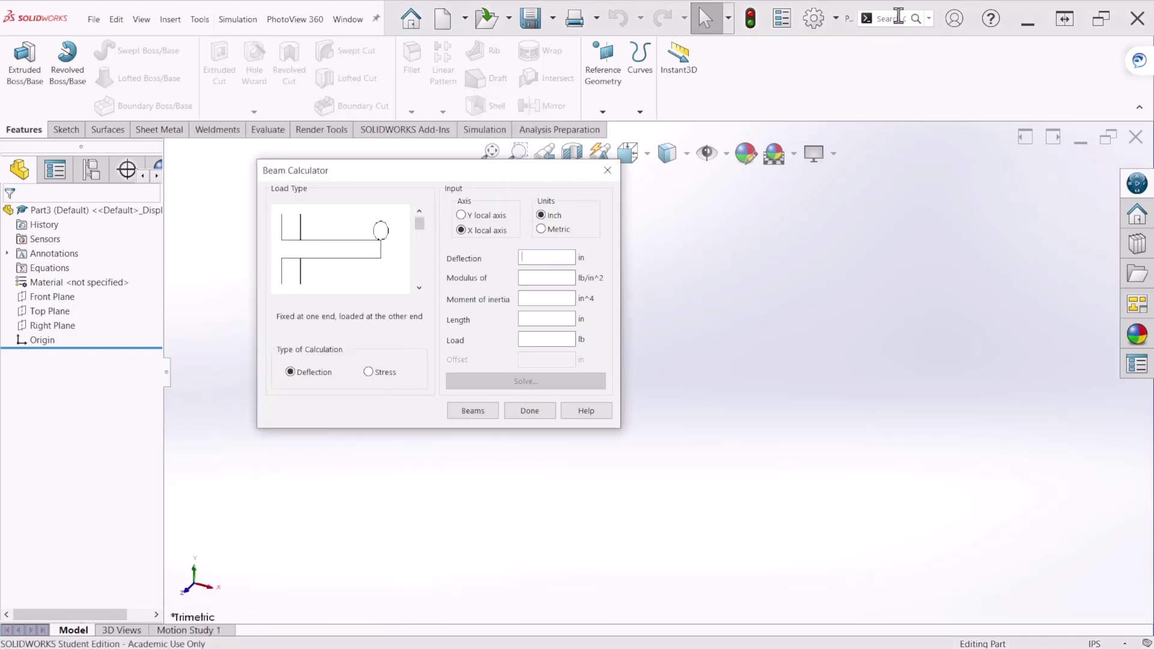
Open the Add-Ins manager and close it without changes.
{"action": "left_click", "coordinate": [835, 18]}
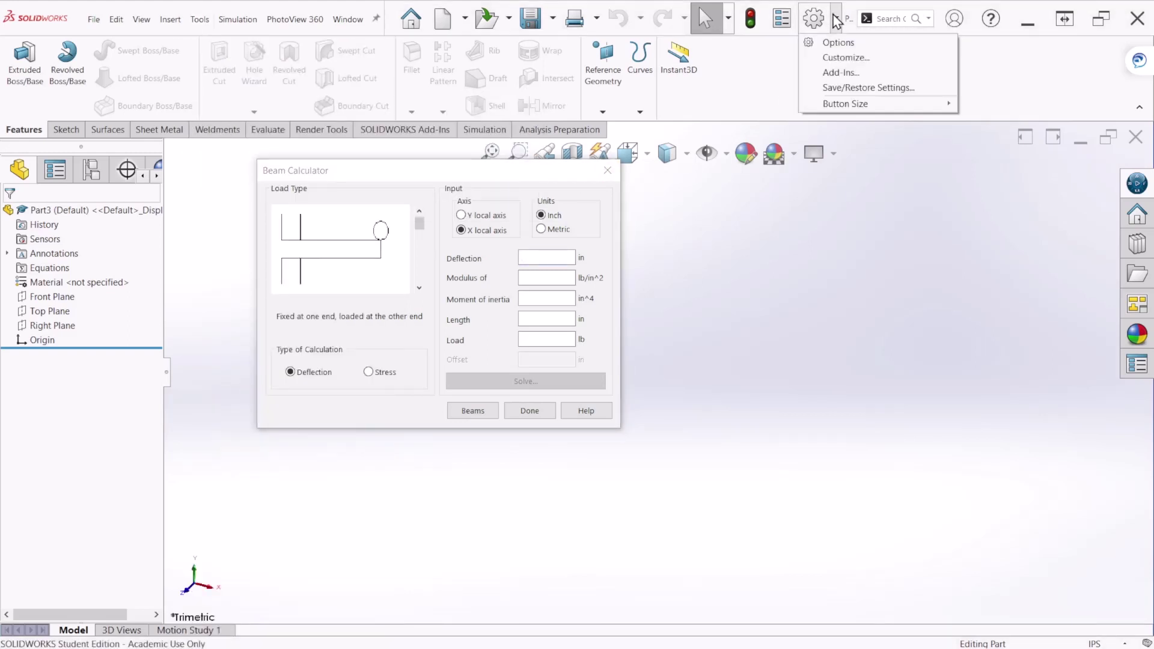
{"action": "left_click", "coordinate": [833, 73]}
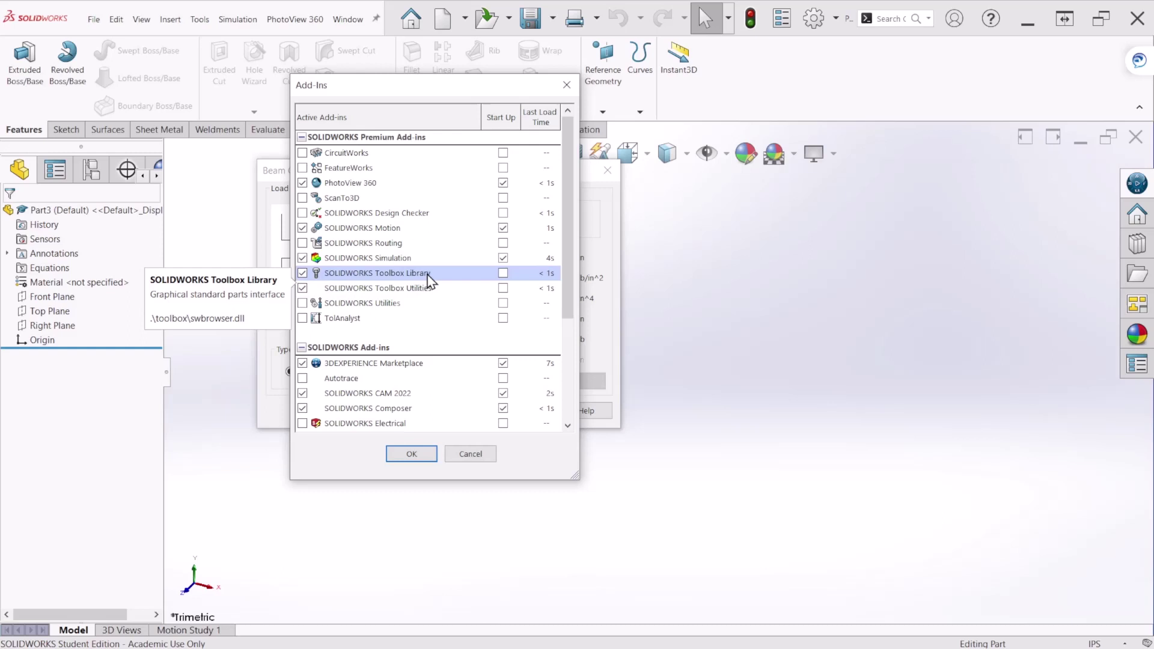
{"action": "left_click", "coordinate": [481, 459]}
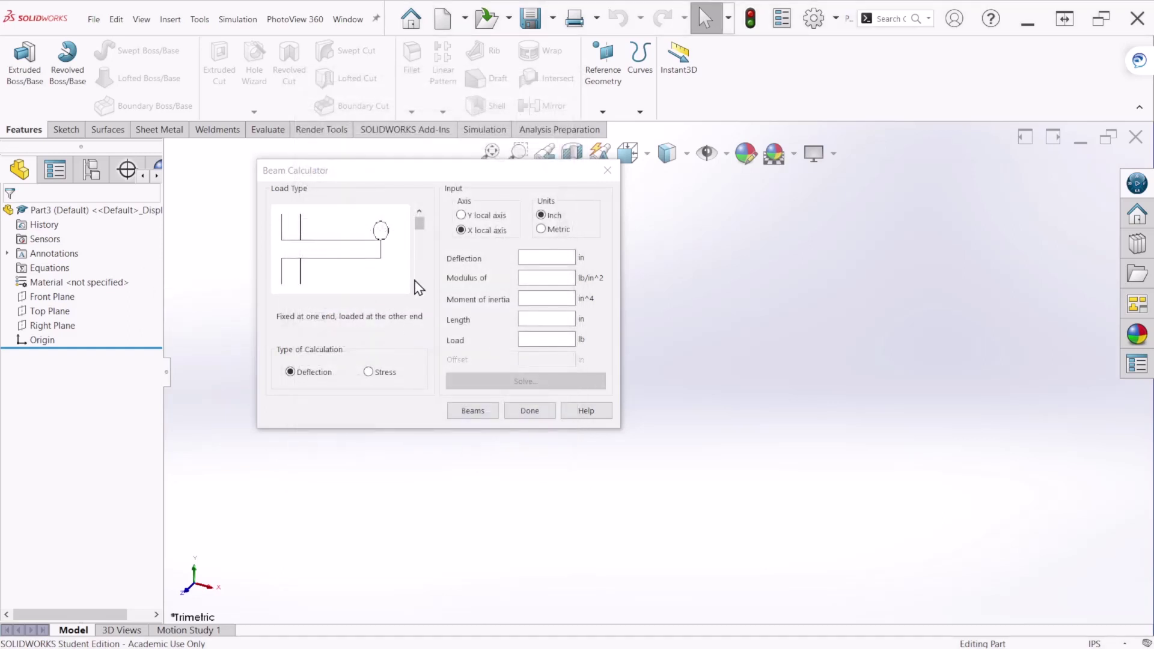
Cycle through the Beam Calculator's beam load types.
{"action": "mouse_move", "coordinate": [383, 177]}
{"action": "left_mouse_down"}
{"action": "mouse_move", "coordinate": [363, 195]}
{"action": "mouse_move", "coordinate": [343, 188]}
{"action": "mouse_move", "coordinate": [368, 173]}
{"action": "left_mouse_up"}
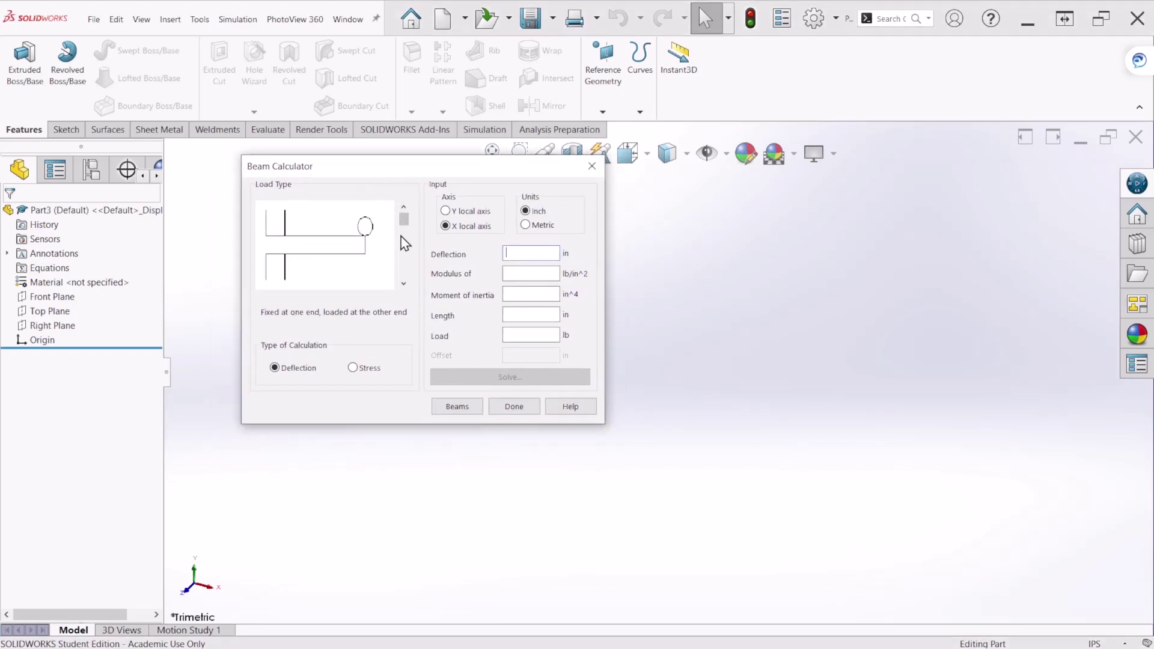
{"action": "left_click", "coordinate": [403, 284]}
{"action": "left_click", "coordinate": [403, 283]}
{"action": "left_click", "coordinate": [403, 284]}
{"action": "left_click", "coordinate": [403, 283]}
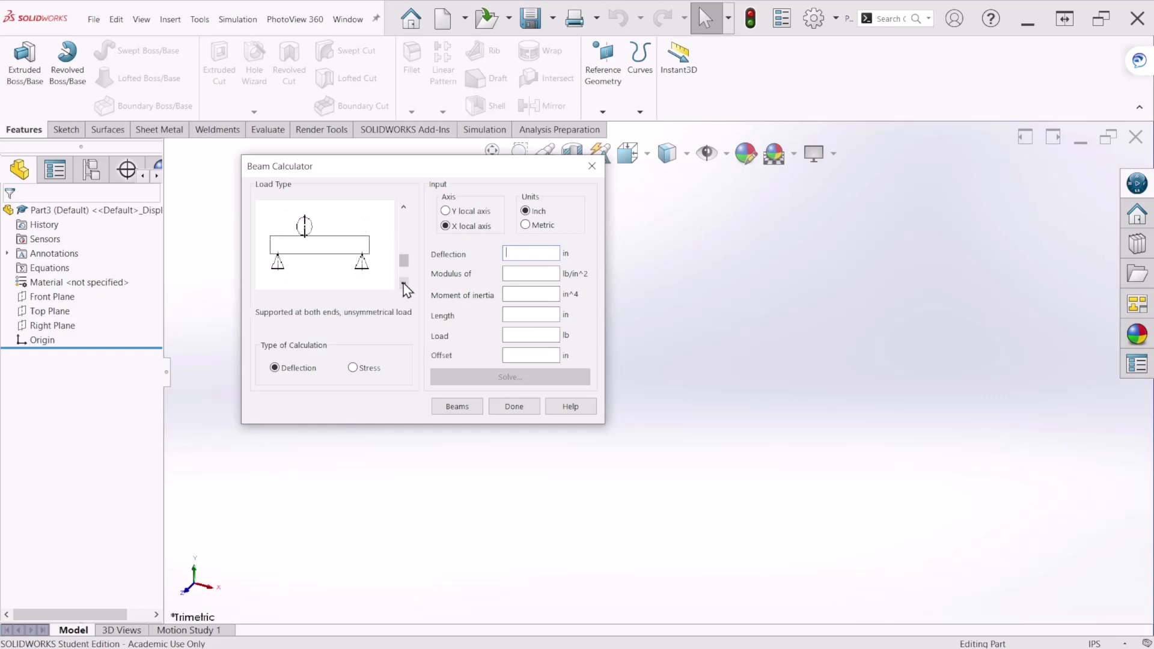
{"action": "left_click", "coordinate": [403, 284]}
{"action": "left_click_drag", "start_coordinate": [404, 269], "coordinate": [404, 216]}
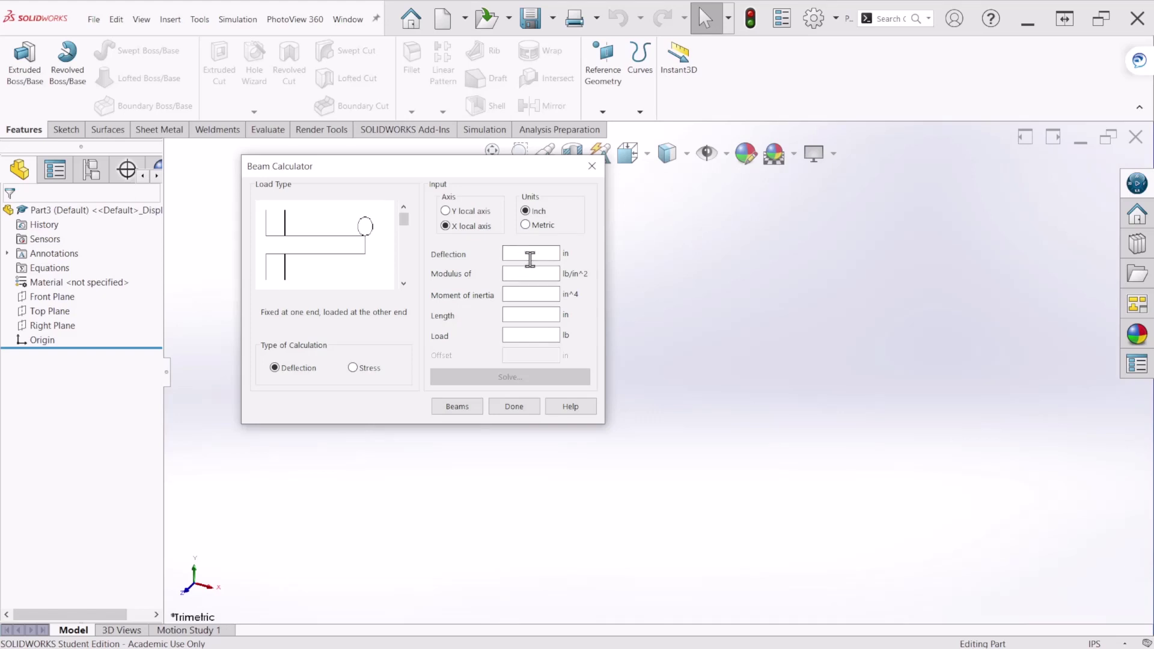
Load W5x16 from the Structural Steel library, giving 21.3 in^4 moment of inertia.
{"action": "left_click", "coordinate": [457, 410]}
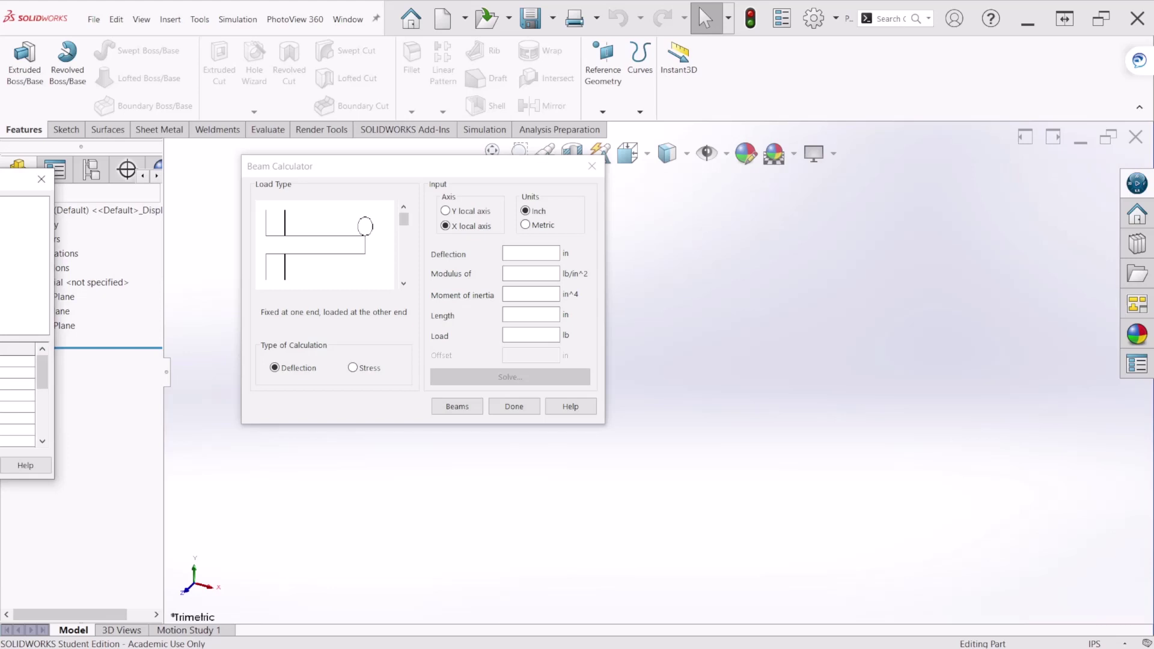
{"action": "left_click", "coordinate": [452, 239]}
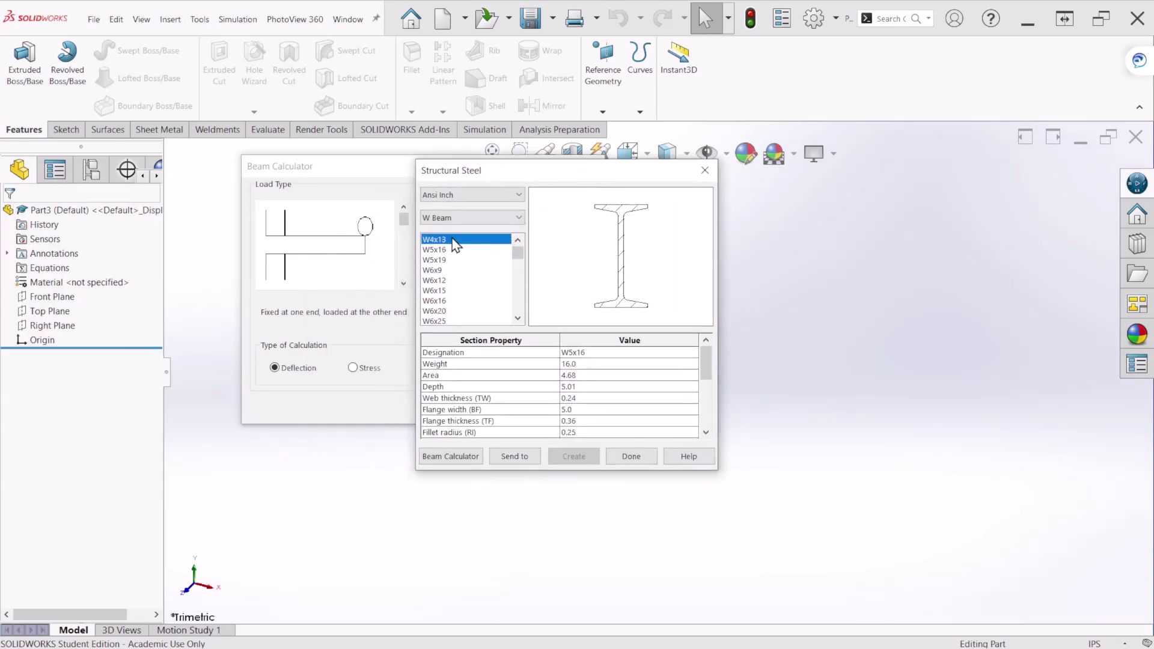
{"action": "left_click", "coordinate": [450, 249]}
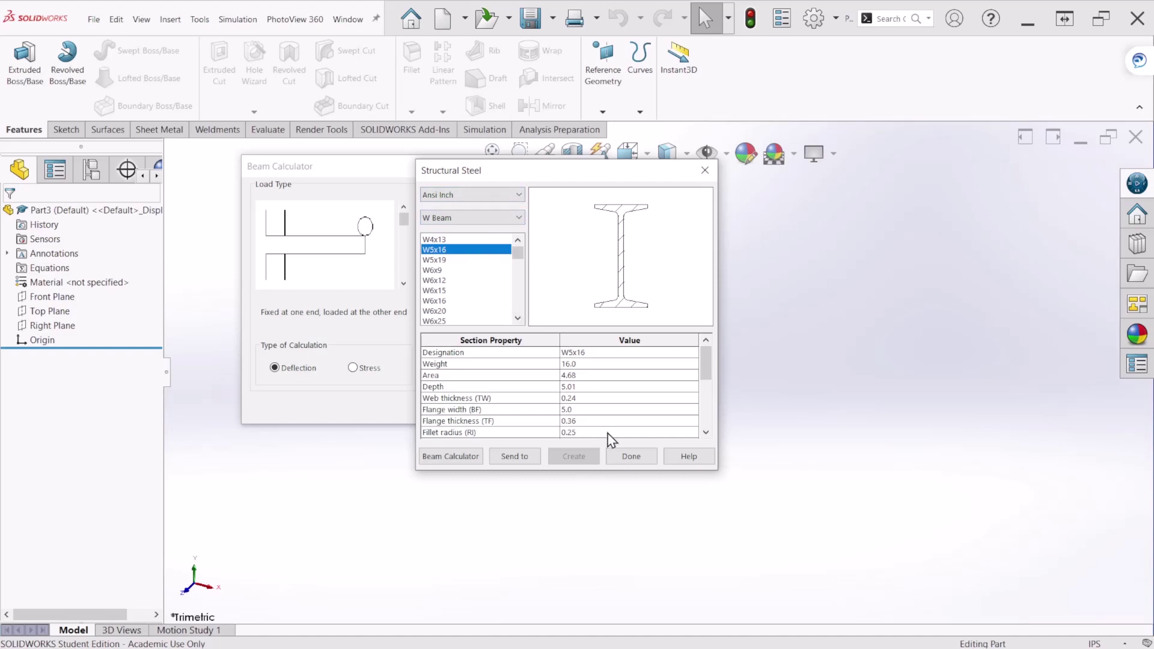
{"action": "left_click", "coordinate": [626, 459]}
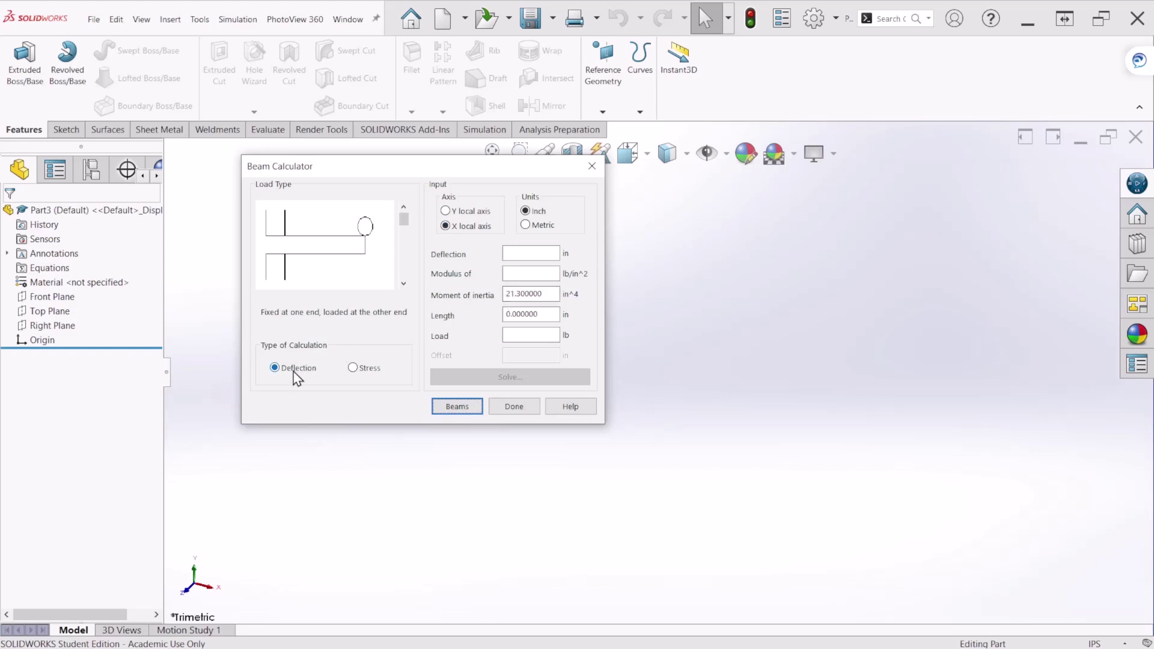
{"action": "left_click", "coordinate": [364, 369]}
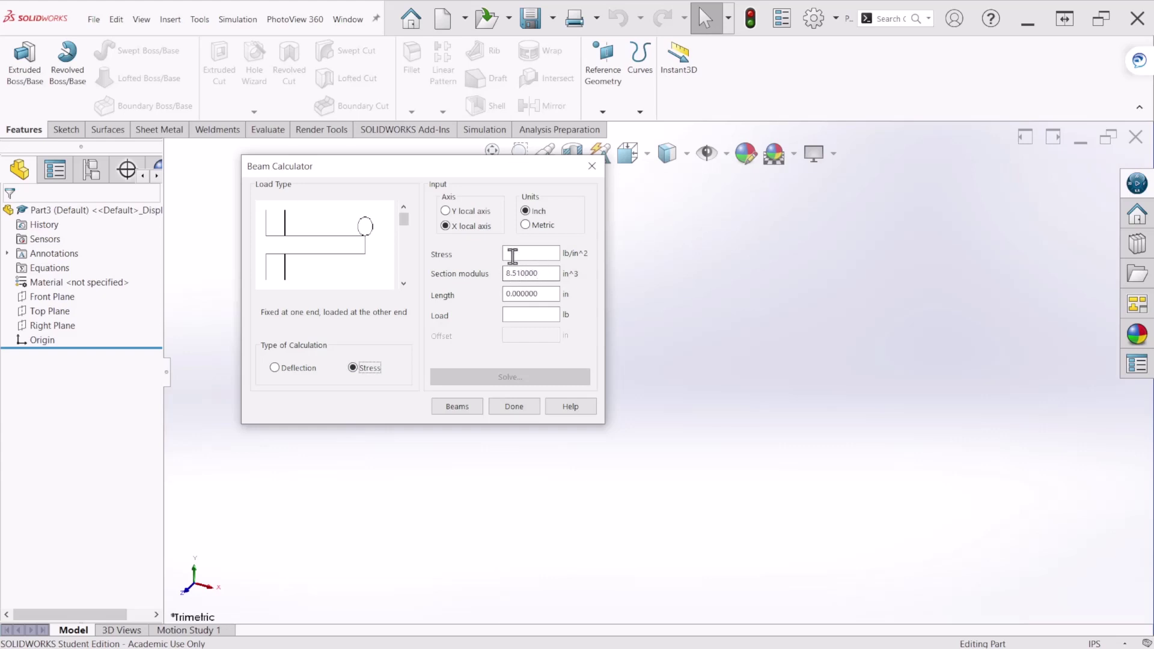
{"action": "left_click", "coordinate": [299, 369]}
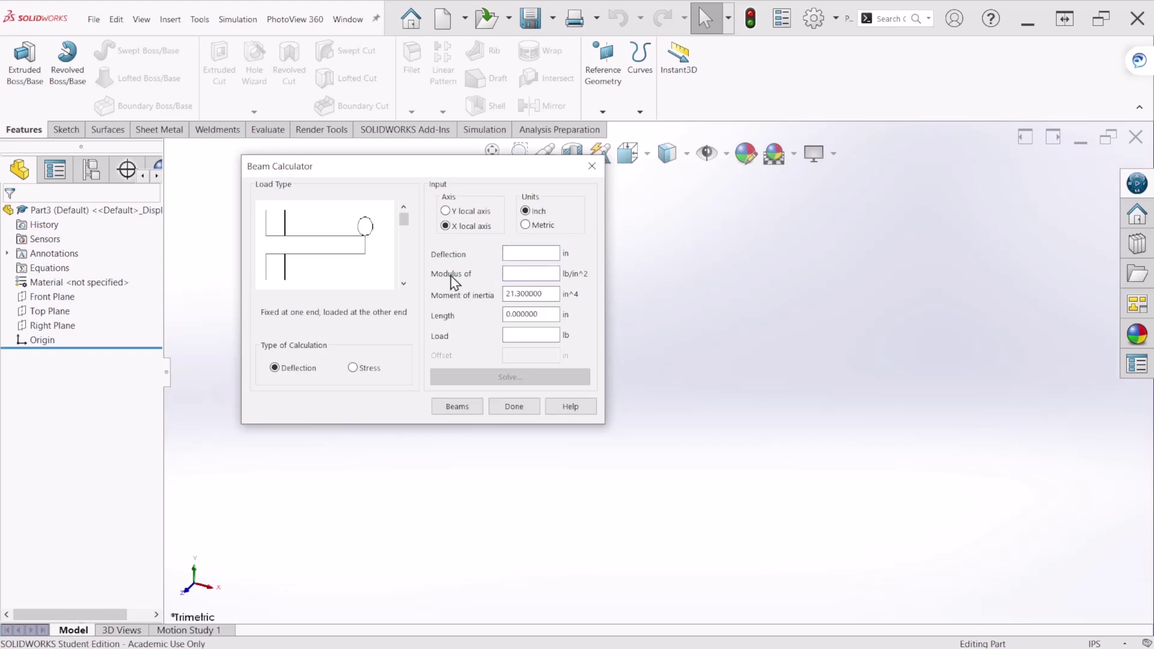
Enter modulus 10,000000 lb/in^2, length 100 in, load 5000 lb; solve deflection 7824726.13458 in.
{"action": "left_click", "coordinate": [525, 273]}
{"action": "type", "text": "1"}
{"action": "left_click_drag", "start_coordinate": [547, 314], "coordinate": [510, 315]}
{"action": "type", "text": "1"}
{"action": "left_click", "coordinate": [528, 335]}
{"action": "type", "text": "5000"}
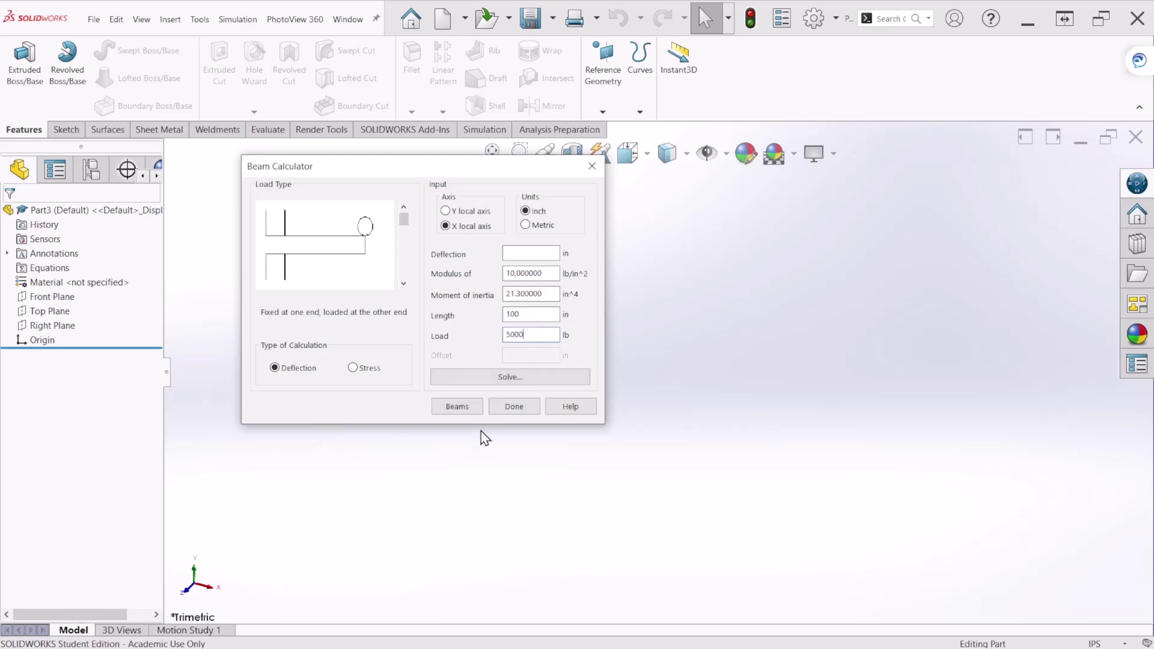
{"action": "left_click", "coordinate": [508, 381]}
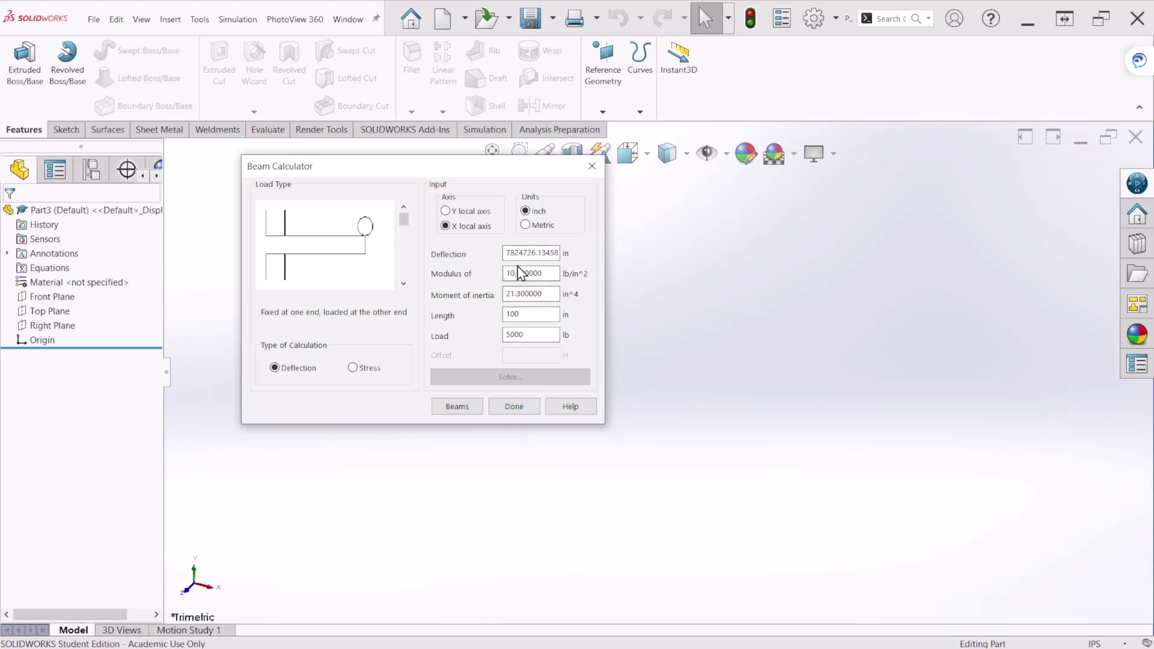
Switch the calculation to Stress and clear the old Length and Load values.
{"action": "left_click", "coordinate": [369, 368]}
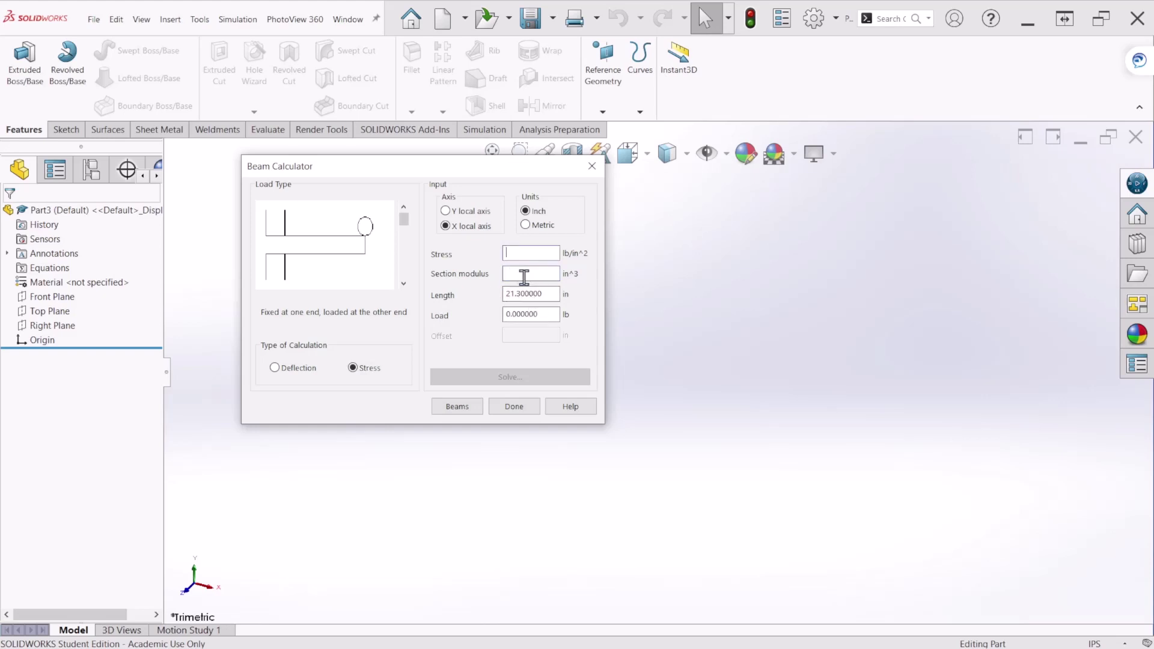
{"action": "double_click", "coordinate": [539, 296]}
{"action": "key", "text": "BackSpace"}
{"action": "double_click", "coordinate": [544, 314]}
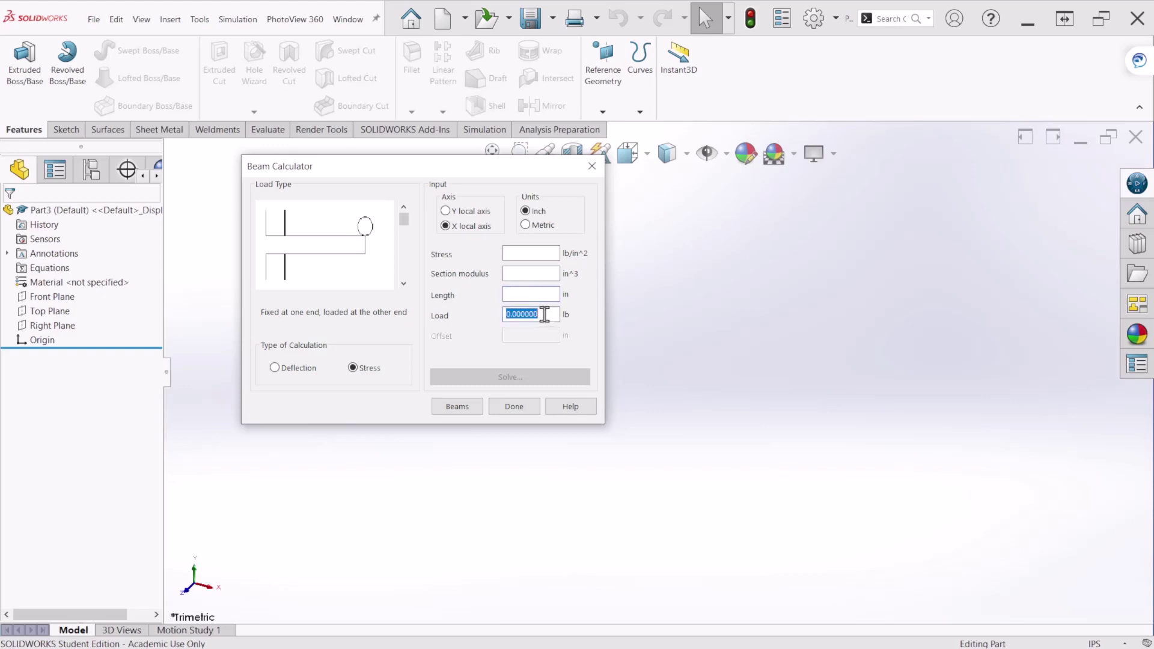
{"action": "key", "text": "BackSpace"}
{"action": "left_click", "coordinate": [534, 254]}
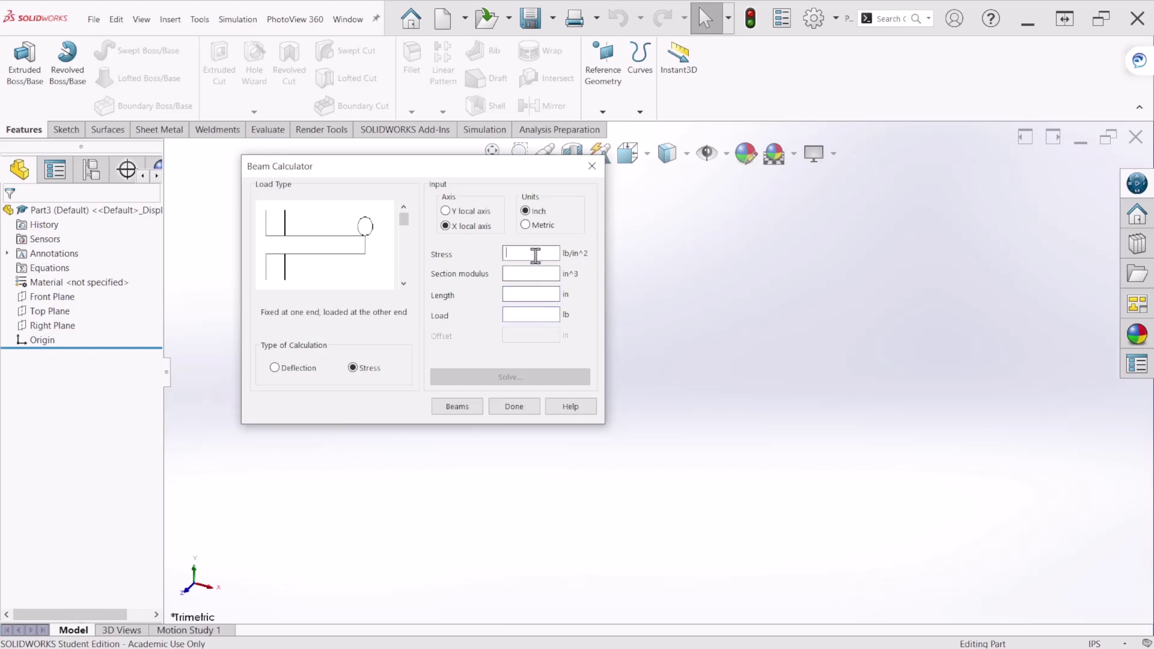
Bring in the W5x16 section modulus from the structural steel library.
{"action": "left_click", "coordinate": [465, 409]}
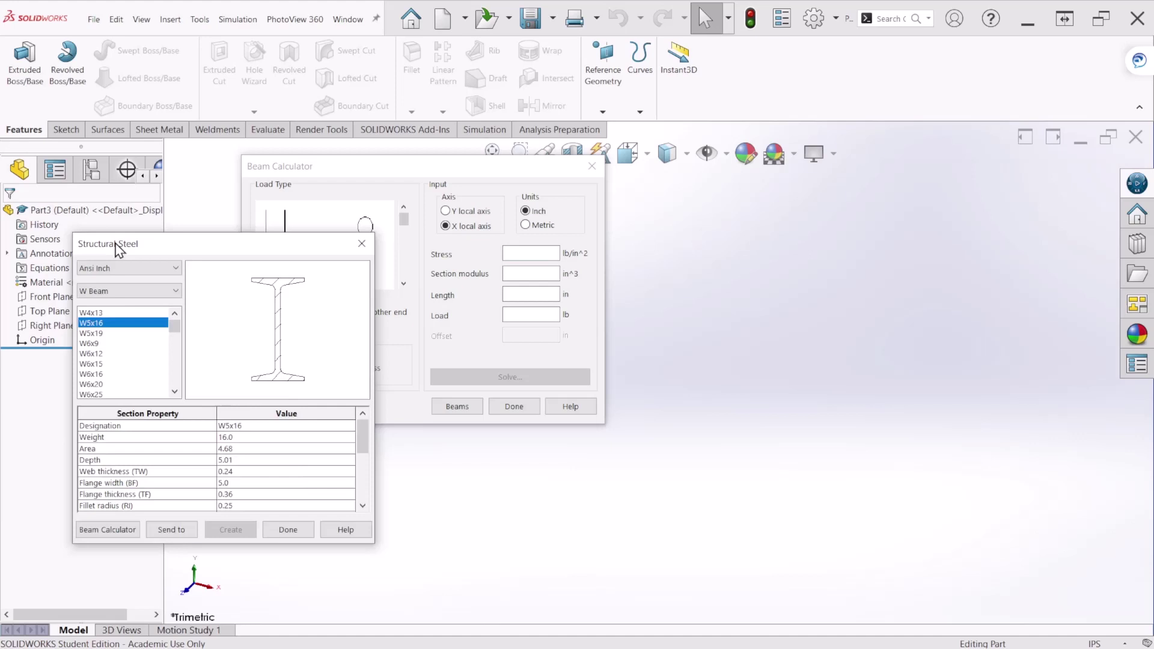
{"action": "left_click_drag", "start_coordinate": [116, 250], "coordinate": [638, 140]}
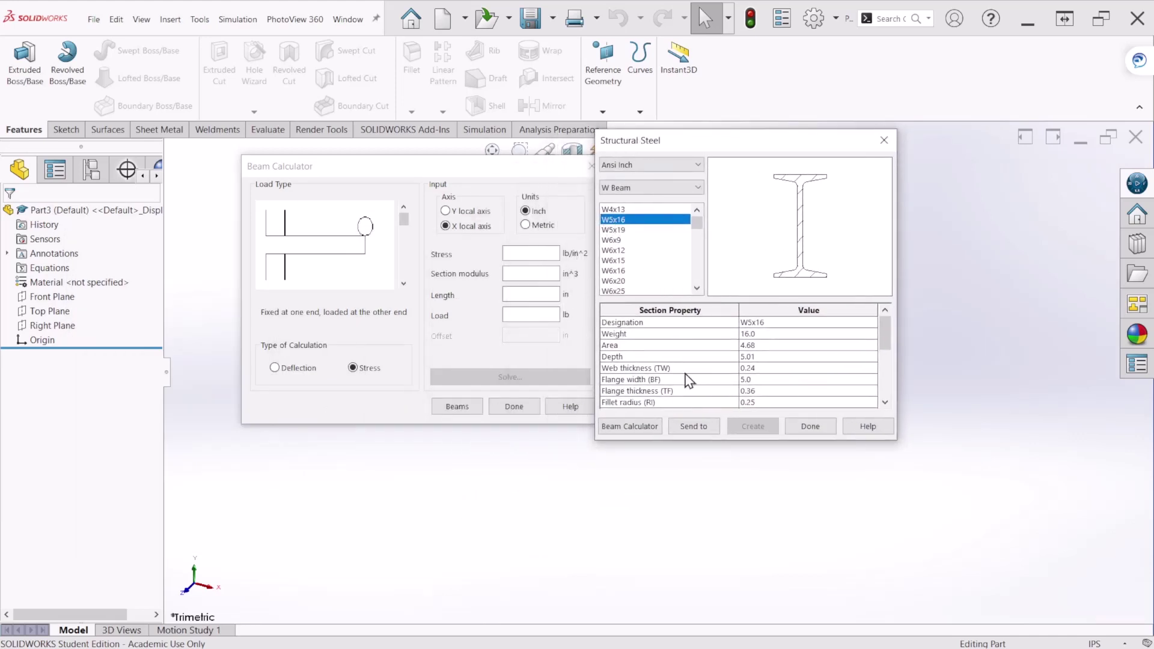
{"action": "left_click", "coordinate": [801, 428]}
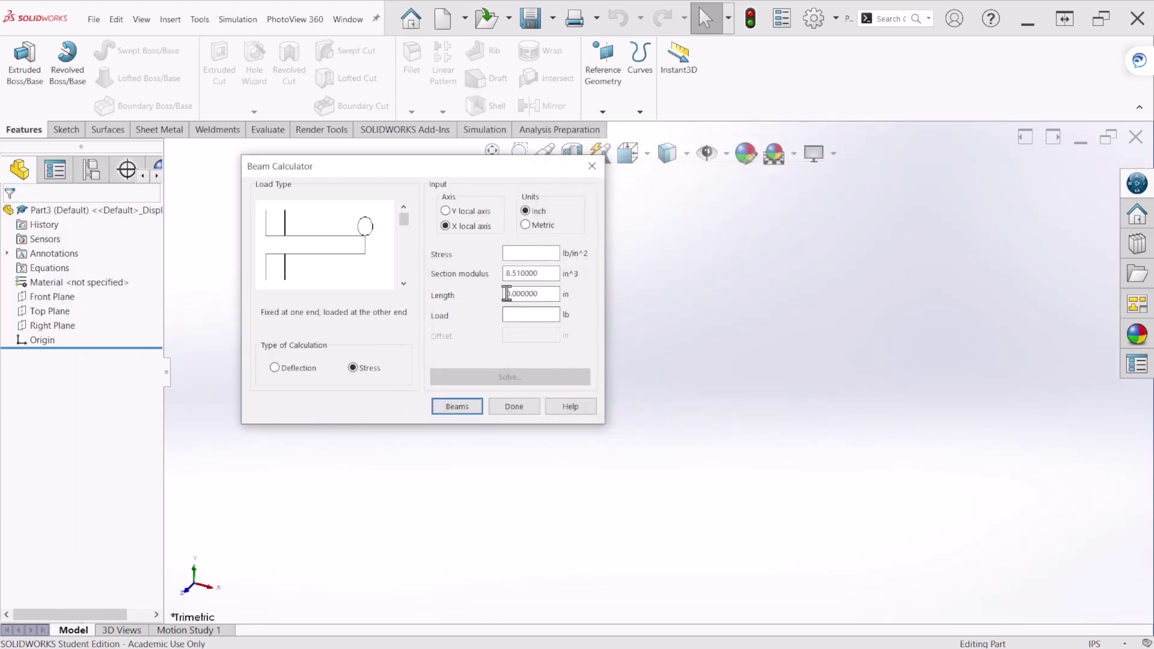
{"action": "left_click", "coordinate": [552, 273]}
Solve stress for 100 in and 5000 lb (58754.406580 lb/in^2), then toggle Metric and back to Inch.
{"action": "double_click", "coordinate": [552, 293]}
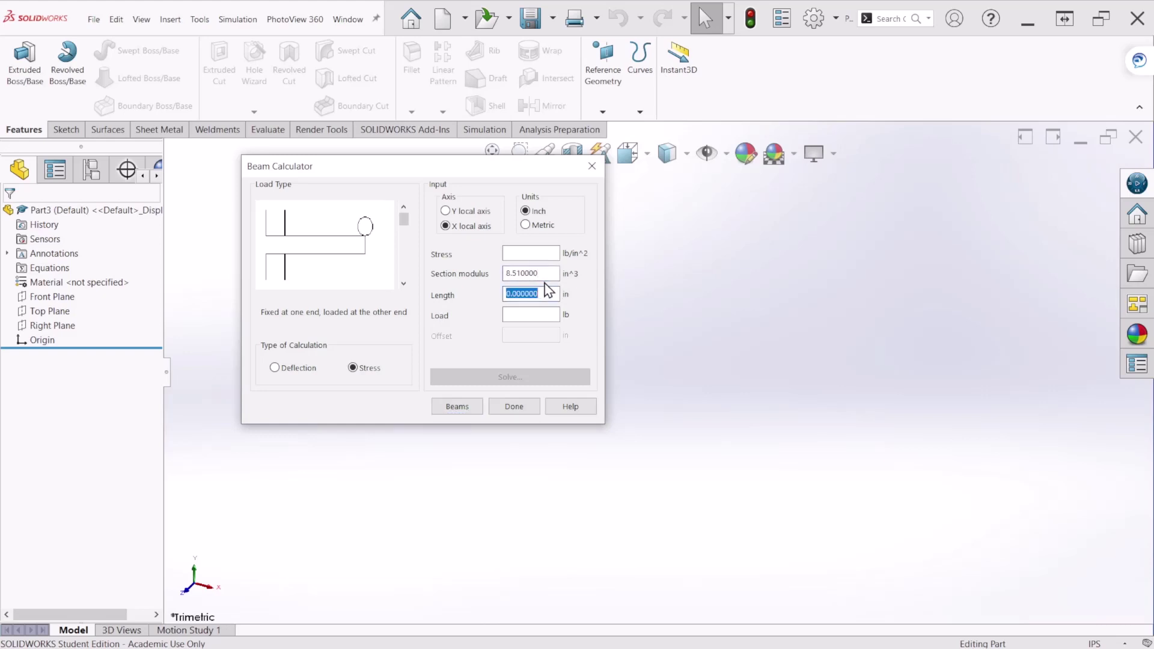
{"action": "type", "text": "1"}
{"action": "type", "text": "5000"}
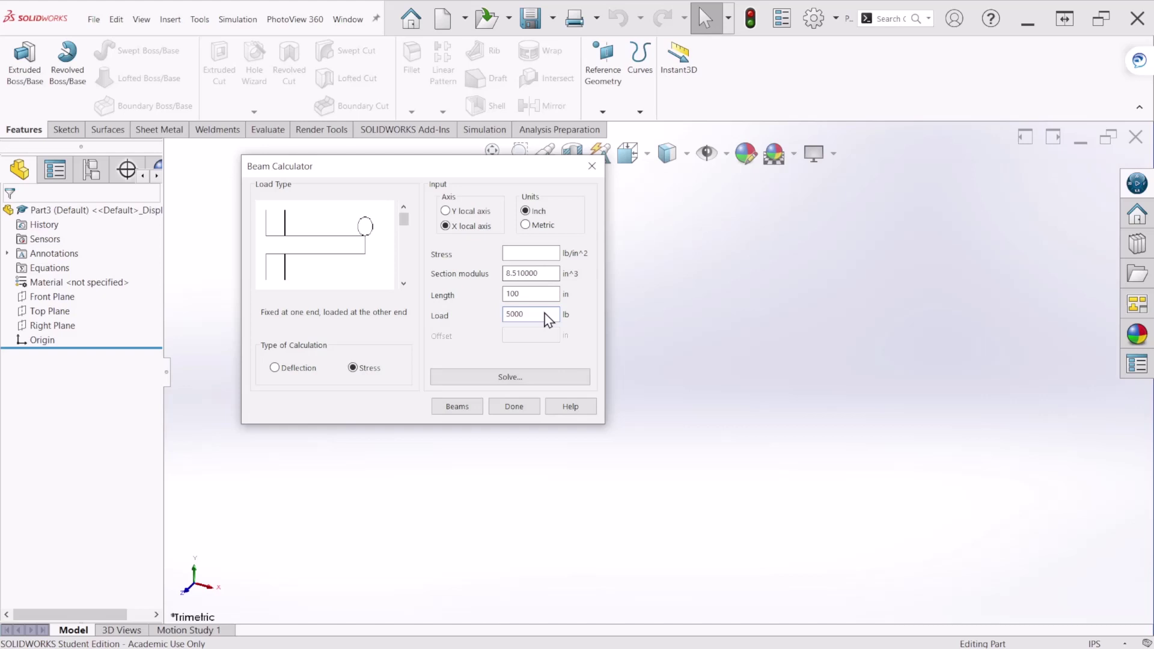
{"action": "left_click", "coordinate": [529, 377]}
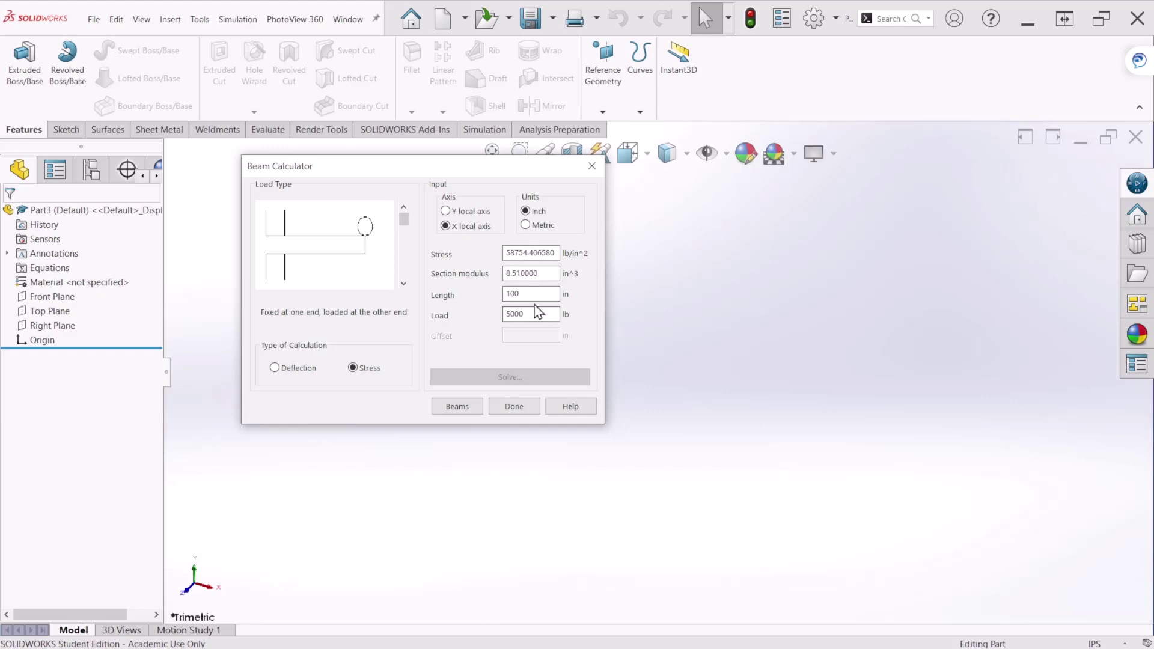
{"action": "left_click", "coordinate": [541, 253]}
{"action": "left_click", "coordinate": [541, 227]}
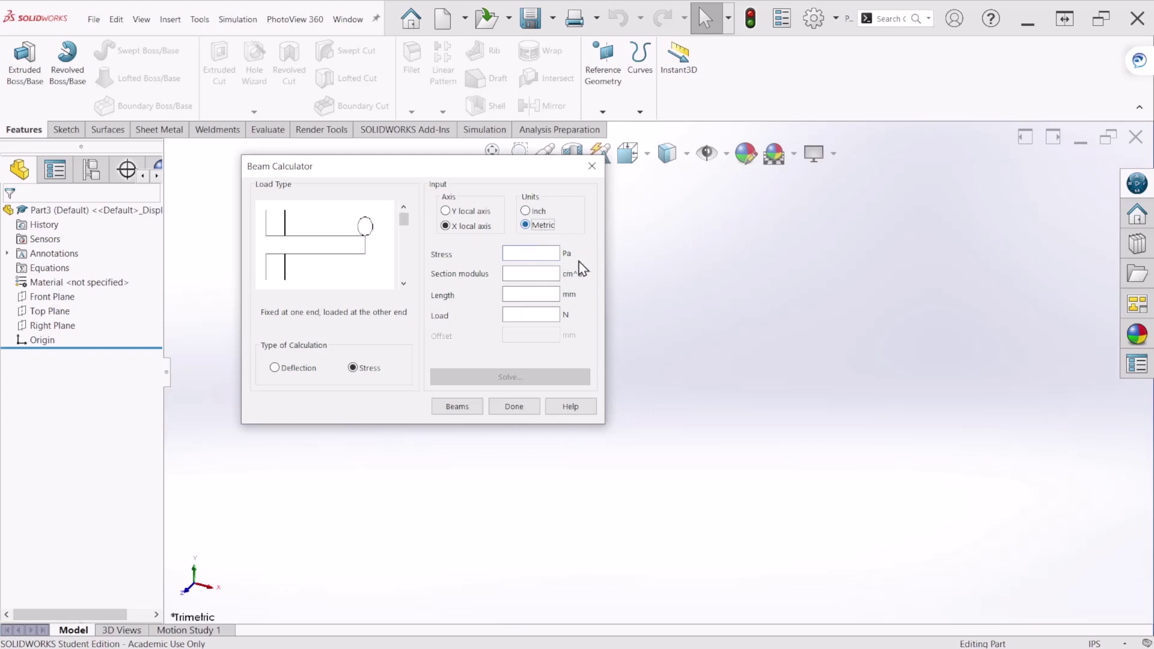
{"action": "left_click", "coordinate": [530, 214]}
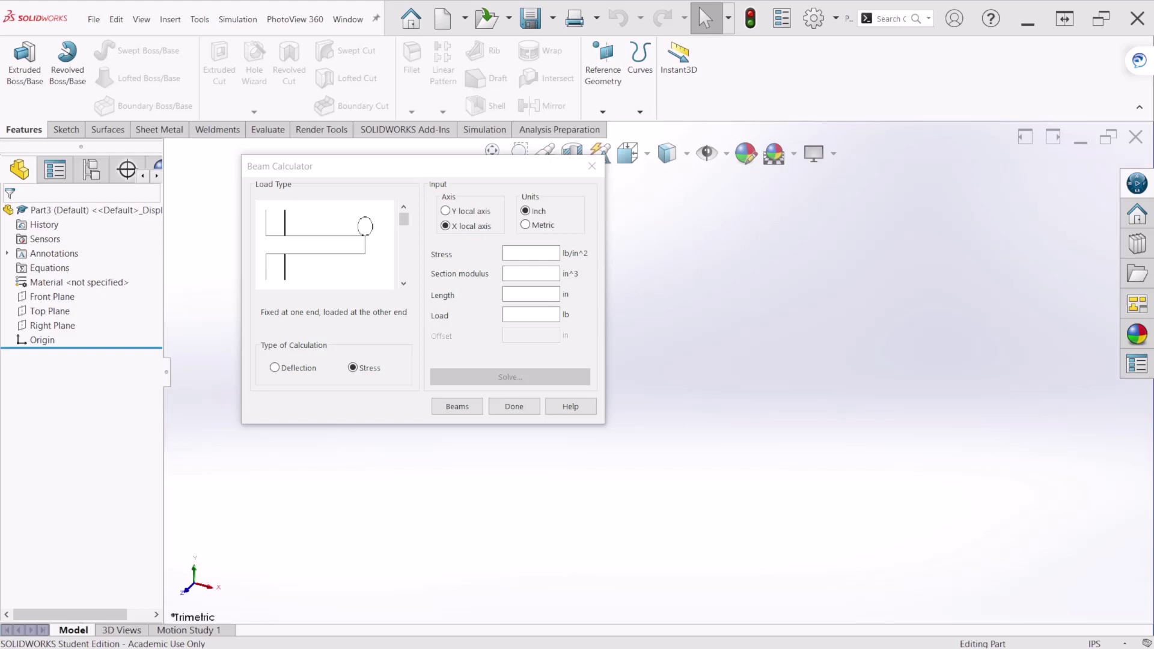
{"action": "left_click_drag", "start_coordinate": [48, 267], "coordinate": [667, 324]}
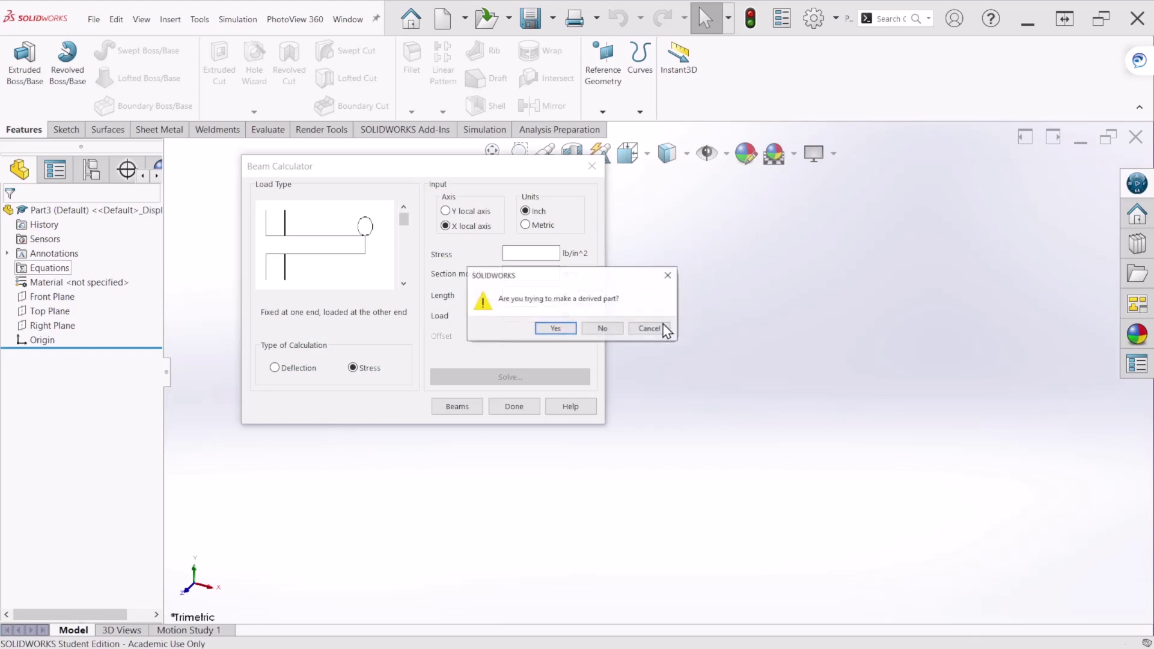
{"action": "left_click", "coordinate": [604, 329]}
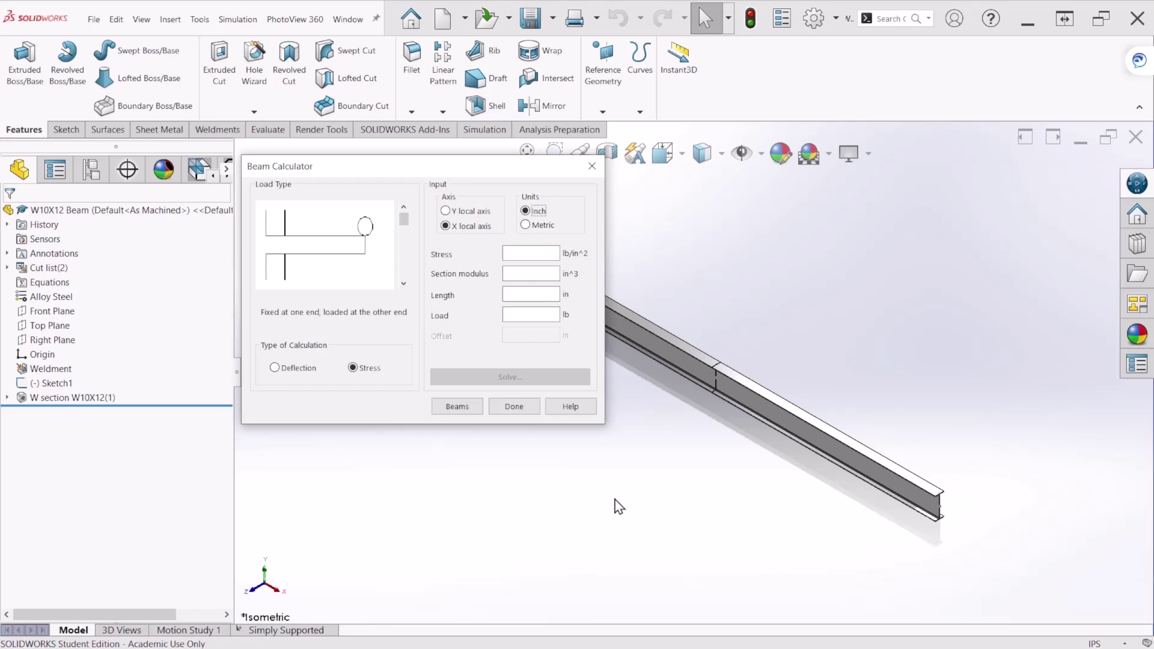
{"action": "scroll", "coordinate": [882, 474], "scroll_direction": "up", "scroll_amount": 5}
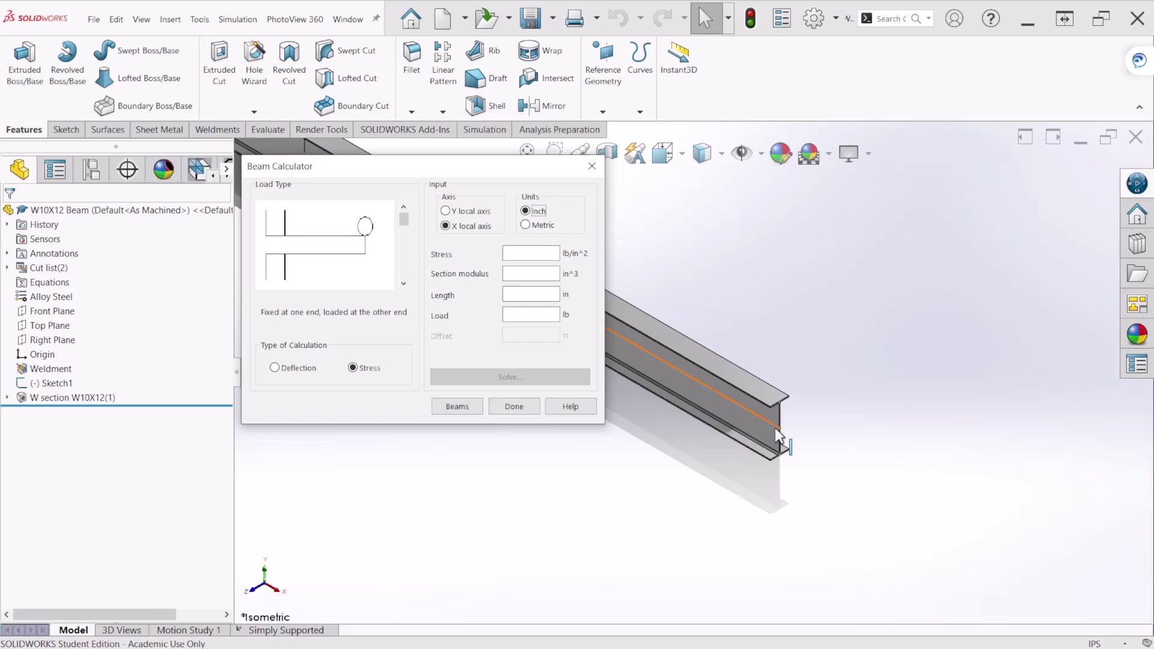
{"action": "scroll", "coordinate": [751, 421], "scroll_direction": "down", "scroll_amount": 2}
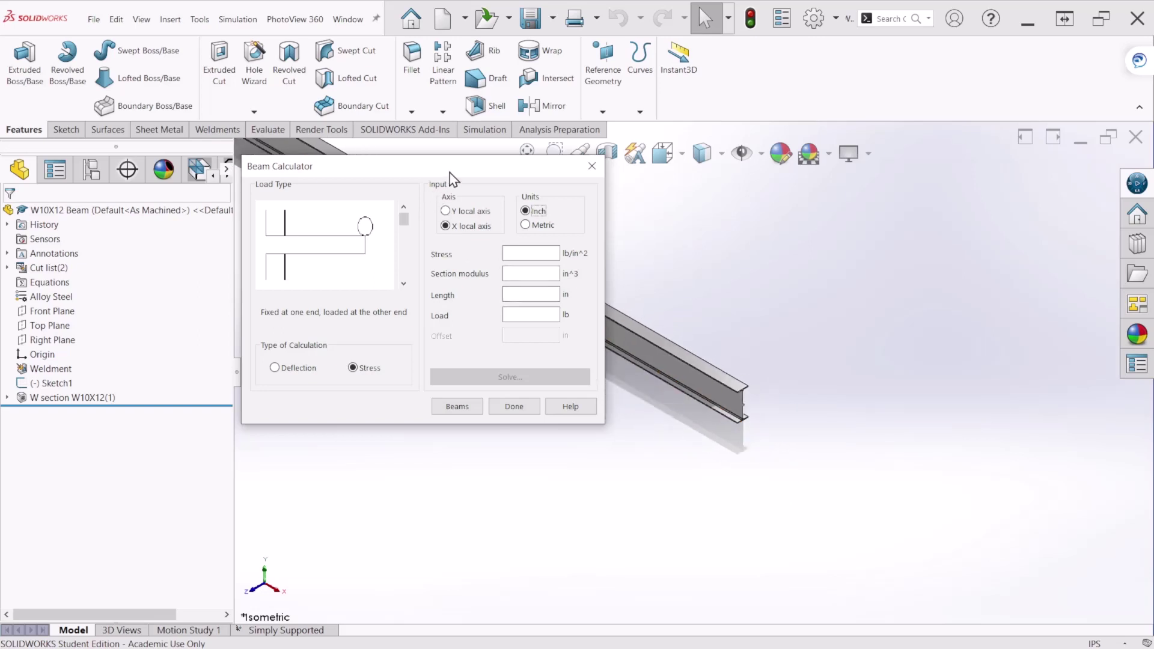
{"action": "left_click_drag", "start_coordinate": [449, 172], "coordinate": [374, 238]}
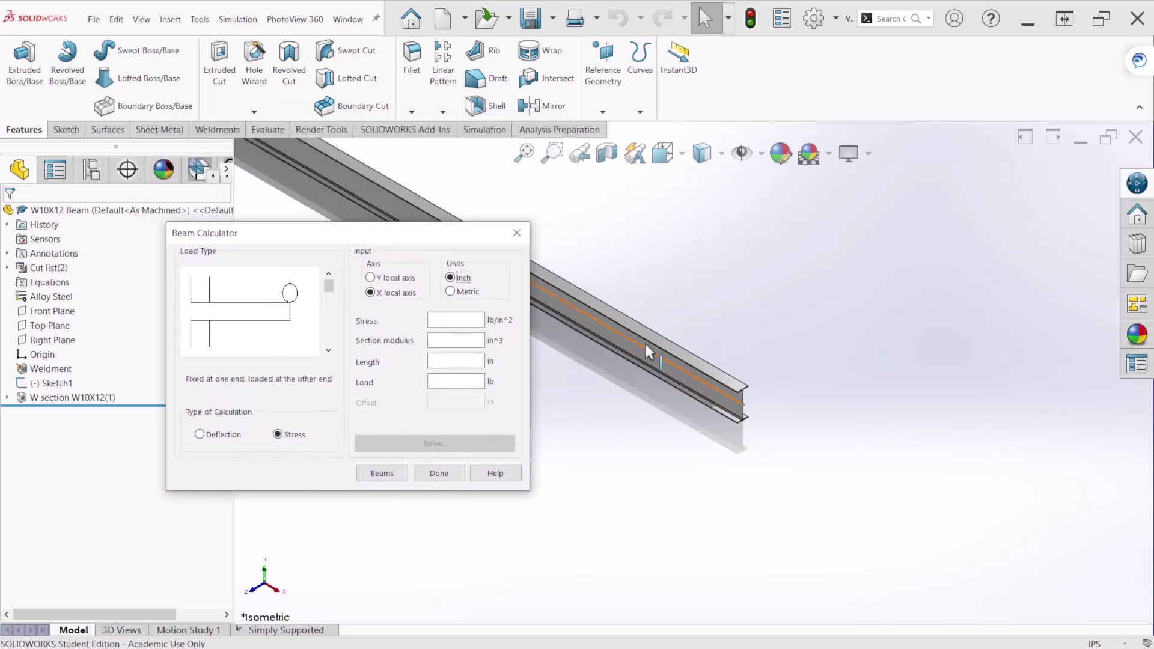
{"action": "scroll", "coordinate": [667, 354], "scroll_direction": "down", "scroll_amount": 3}
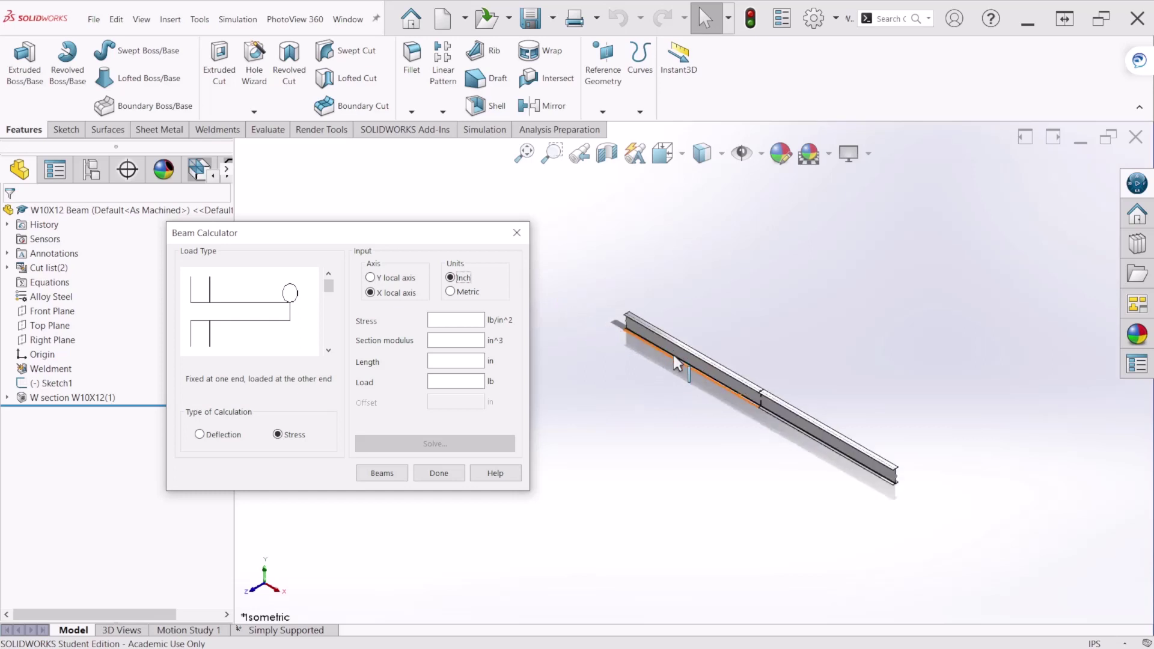
{"action": "scroll", "coordinate": [678, 363], "scroll_direction": "up", "scroll_amount": 1}
Choose 'Supported at both ends, load in middle' with Deflection and clear the leftover values.
{"action": "left_click", "coordinate": [328, 350]}
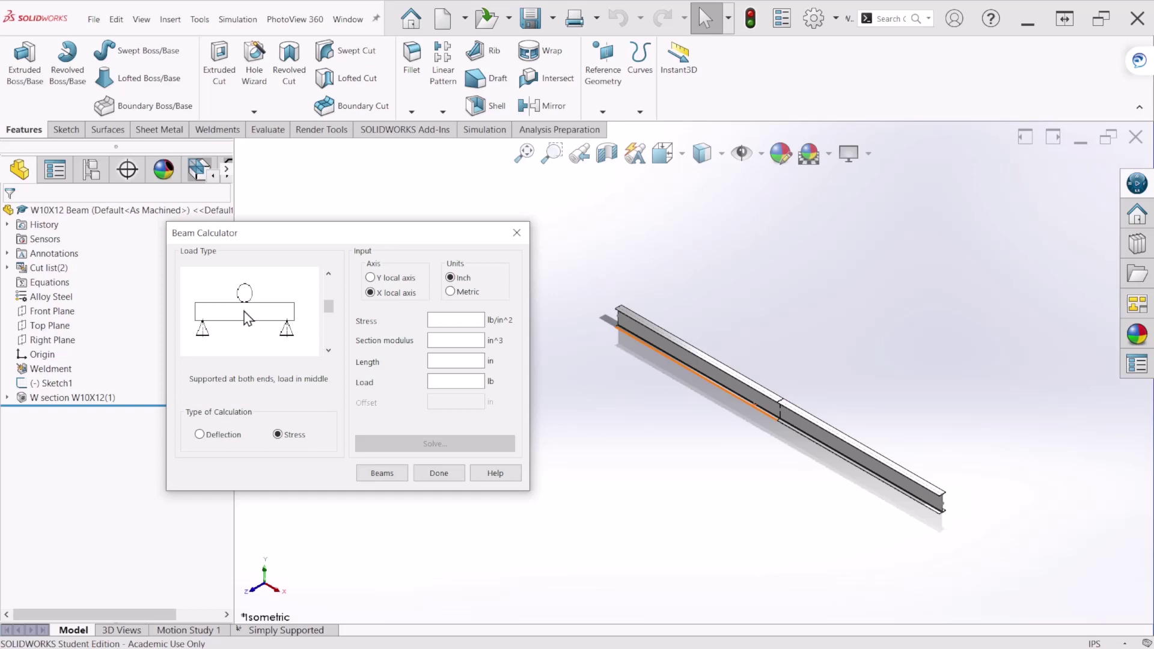
{"action": "left_click", "coordinate": [229, 435]}
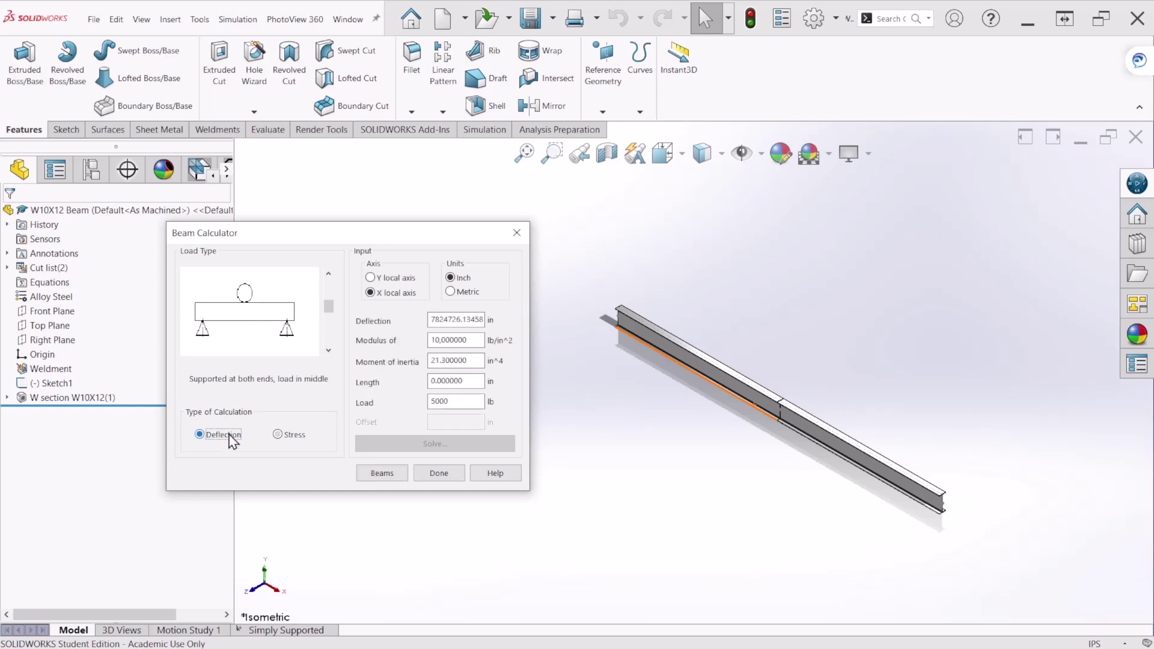
{"action": "double_click", "coordinate": [466, 319]}
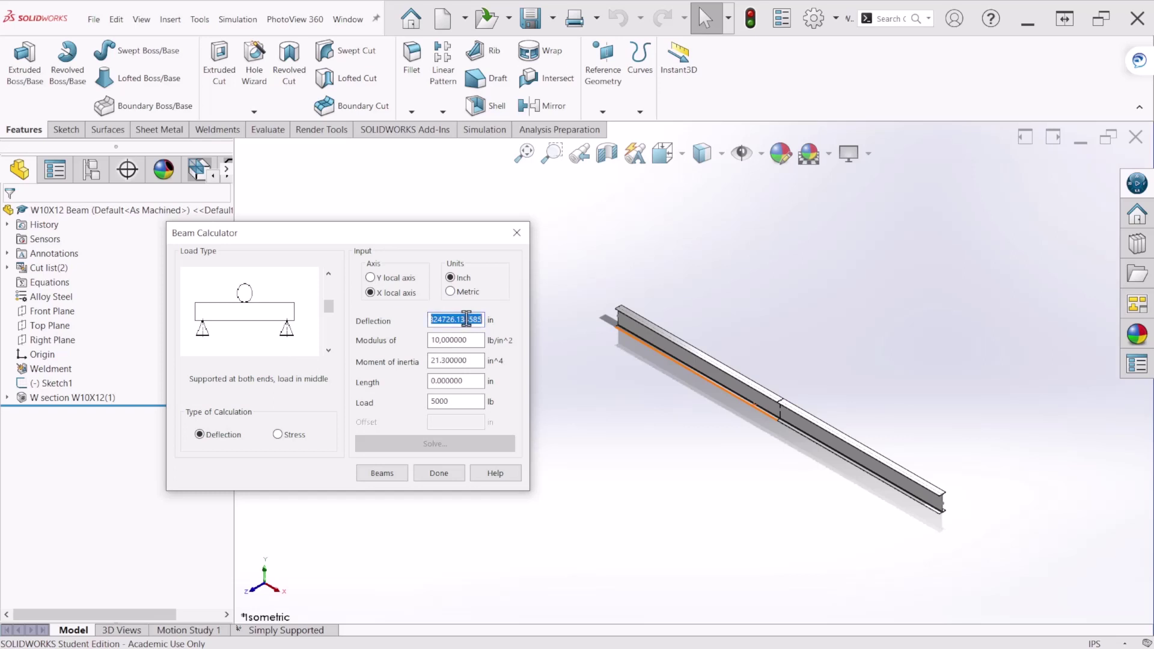
{"action": "key", "text": "Delete"}
{"action": "key", "text": "Tab"}
{"action": "key", "text": "Delete"}
{"action": "key", "text": "Tab"}
{"action": "key", "text": "Delete"}
{"action": "key", "text": "Tab"}
{"action": "key", "text": "Delete"}
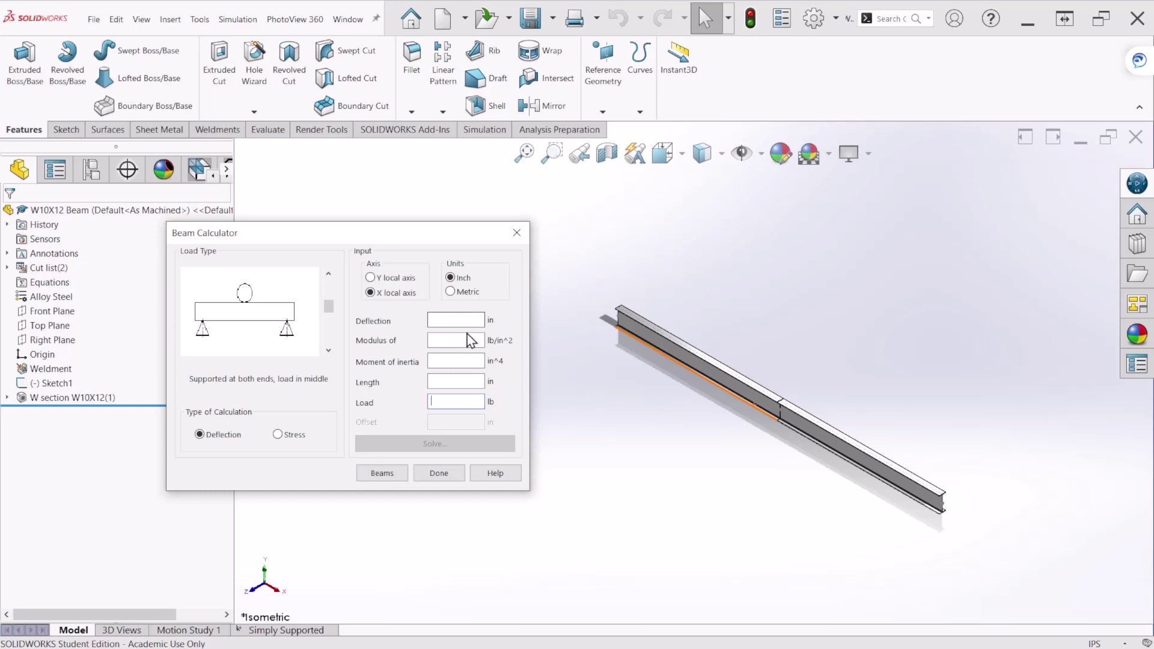
Empty the remaining input fields and move the Beam Calculator up and right.
{"action": "left_click", "coordinate": [468, 339]}
{"action": "scroll", "coordinate": [961, 528], "scroll_direction": "down", "scroll_amount": 5}
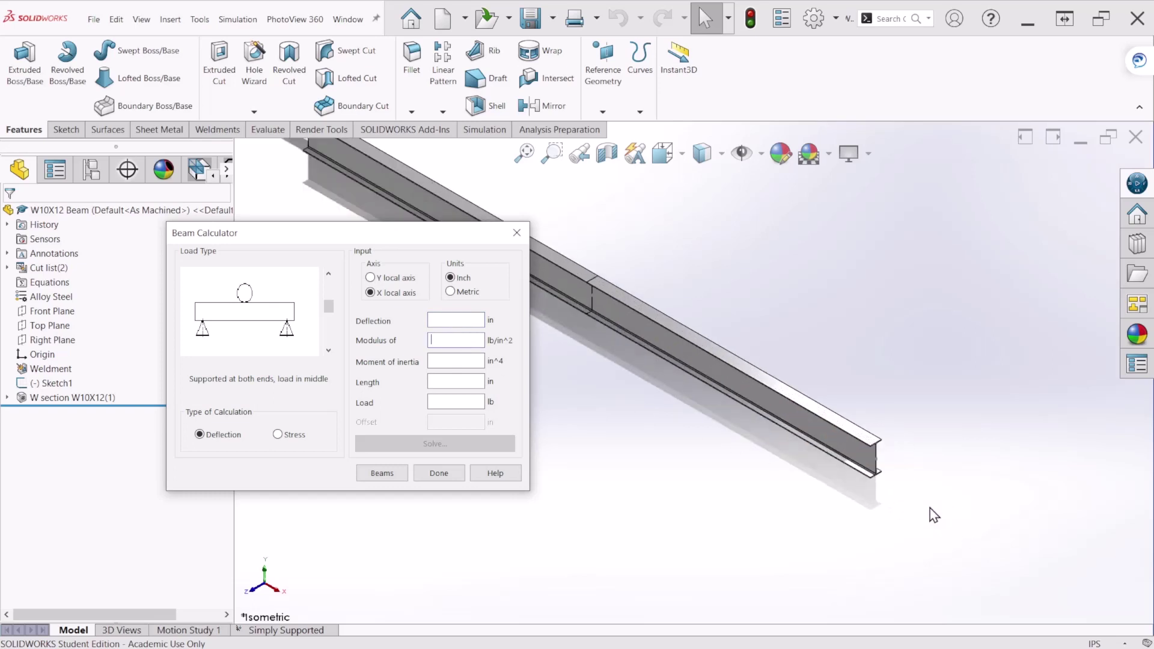
{"action": "scroll", "coordinate": [820, 415], "scroll_direction": "down", "scroll_amount": 2}
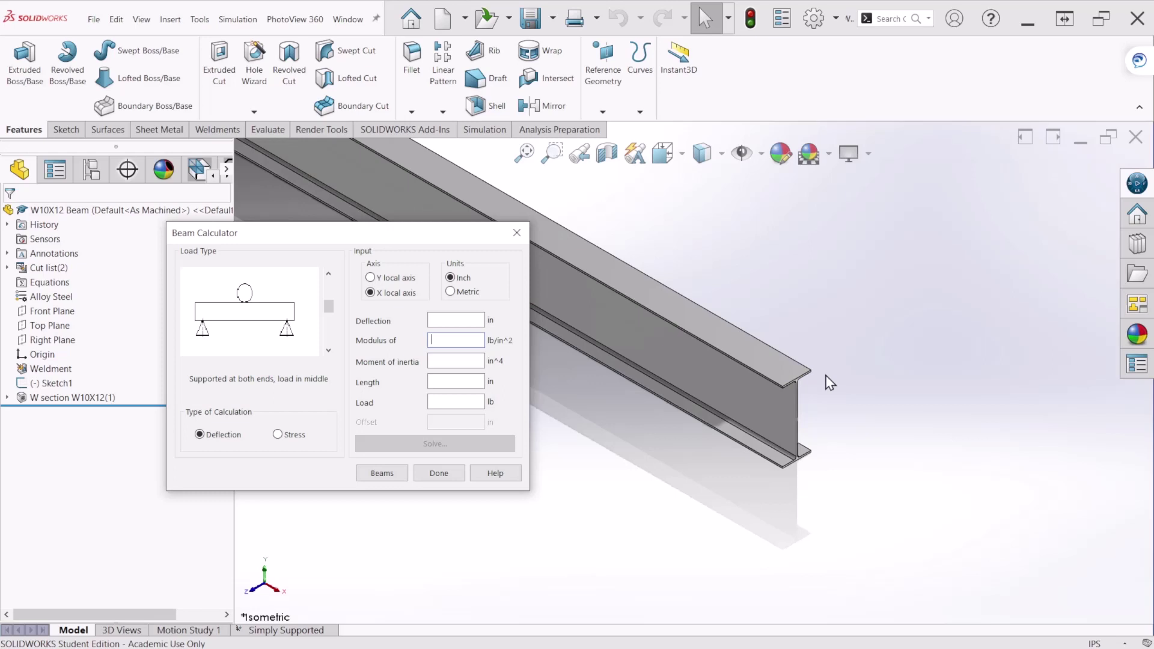
{"action": "left_click", "coordinate": [459, 319]}
{"action": "left_click_drag", "start_coordinate": [356, 238], "coordinate": [480, 226]}
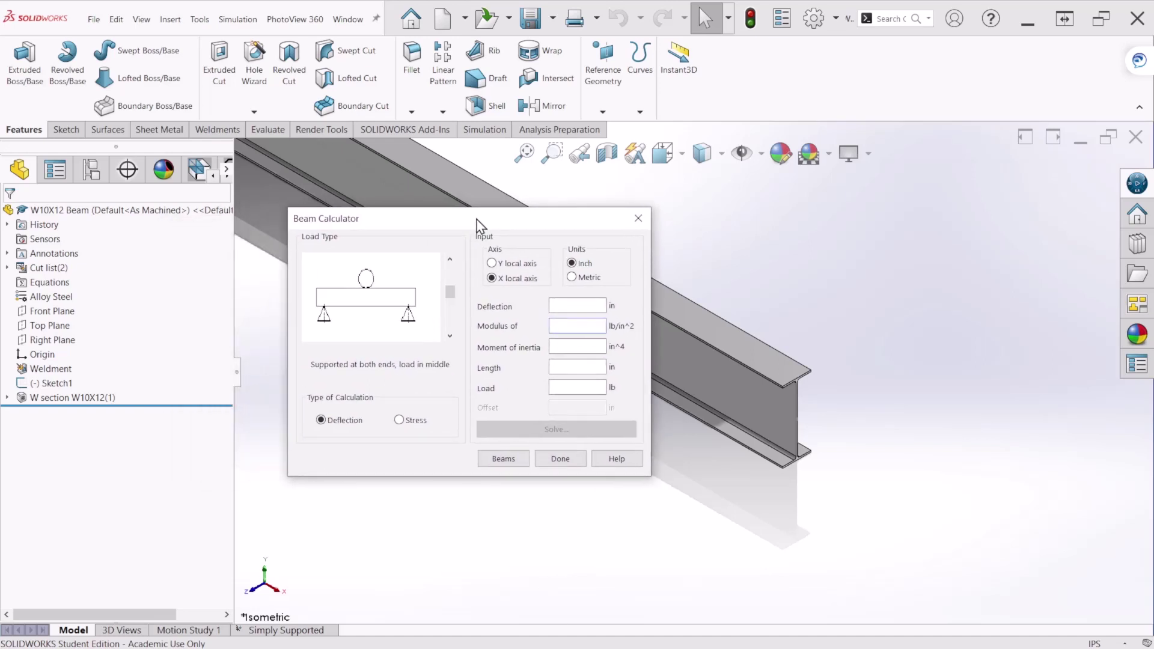
{"action": "right_click", "coordinate": [71, 296]}
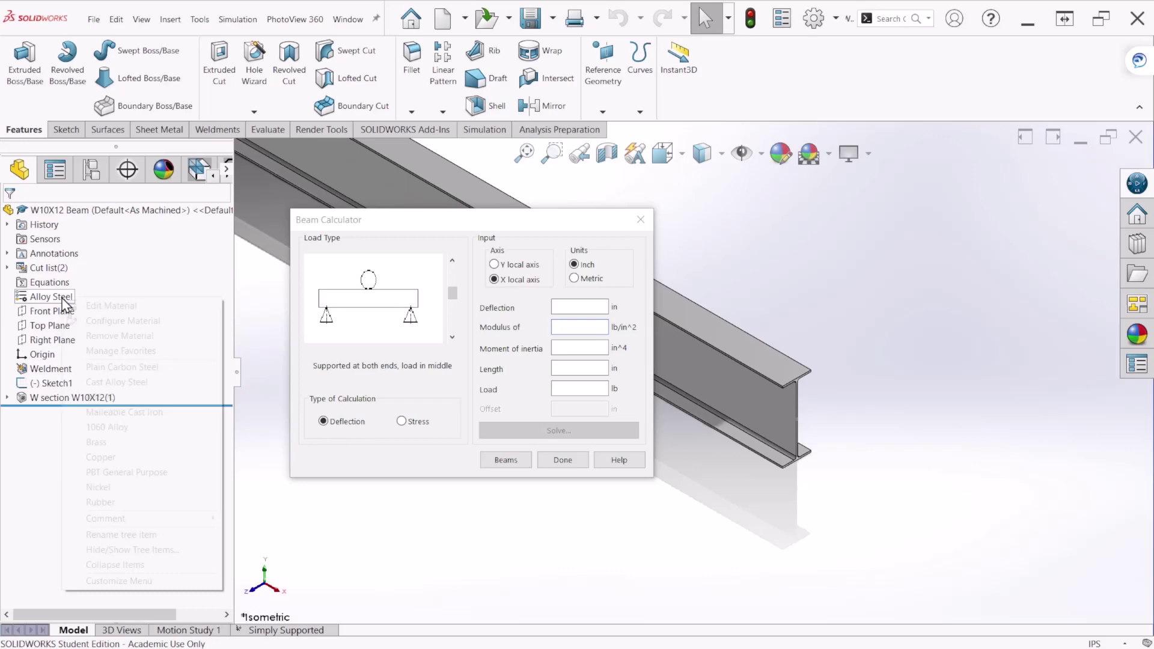
{"action": "left_click", "coordinate": [95, 306]}
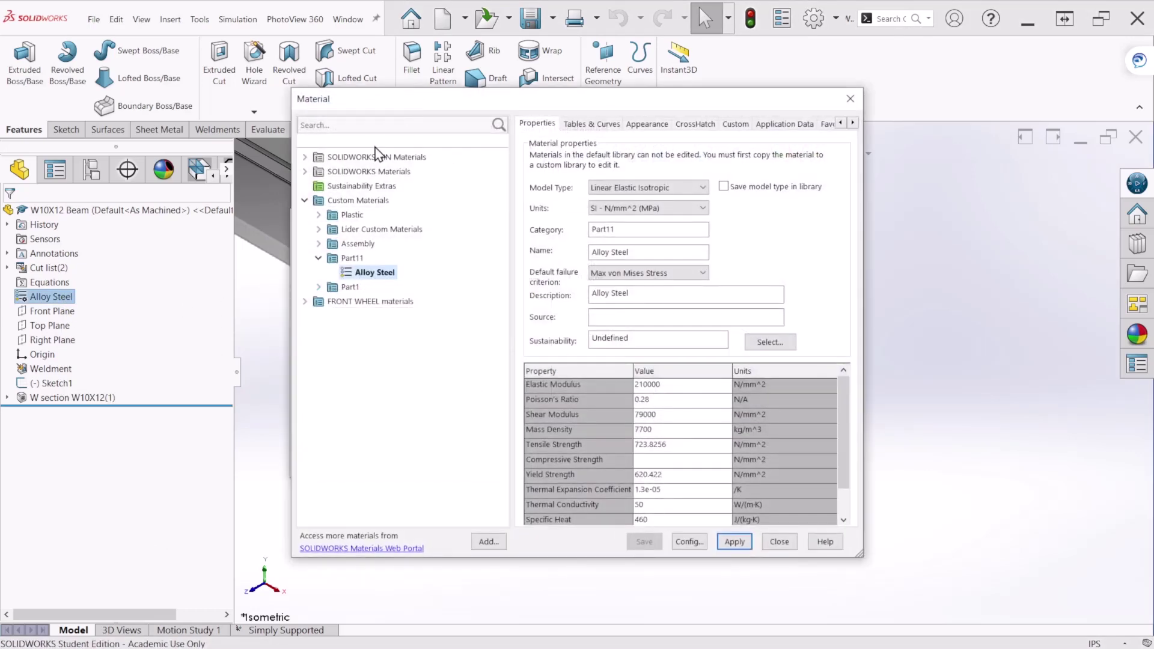
{"action": "double_click", "coordinate": [361, 172]}
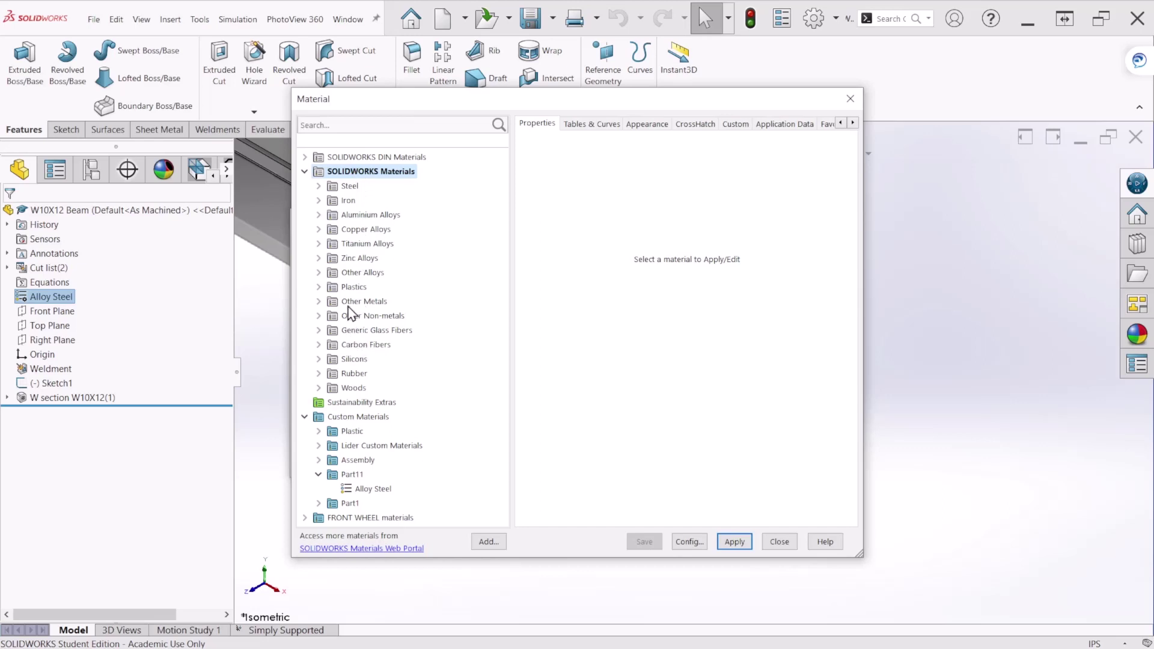
{"action": "double_click", "coordinate": [349, 186]}
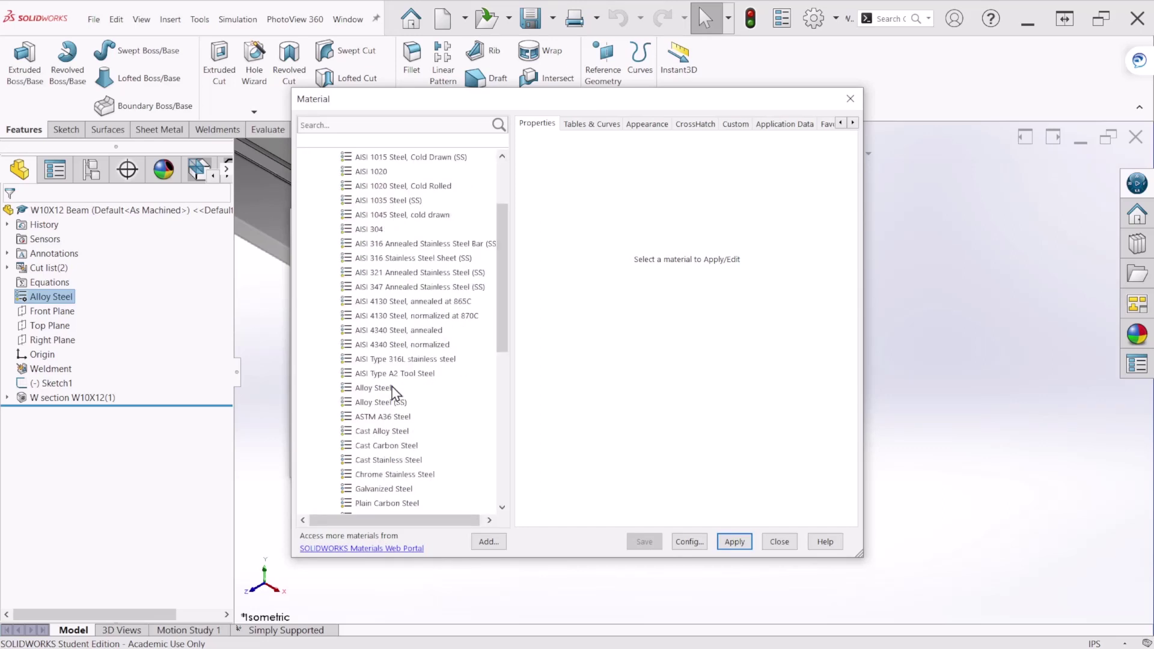
{"action": "left_click", "coordinate": [376, 387]}
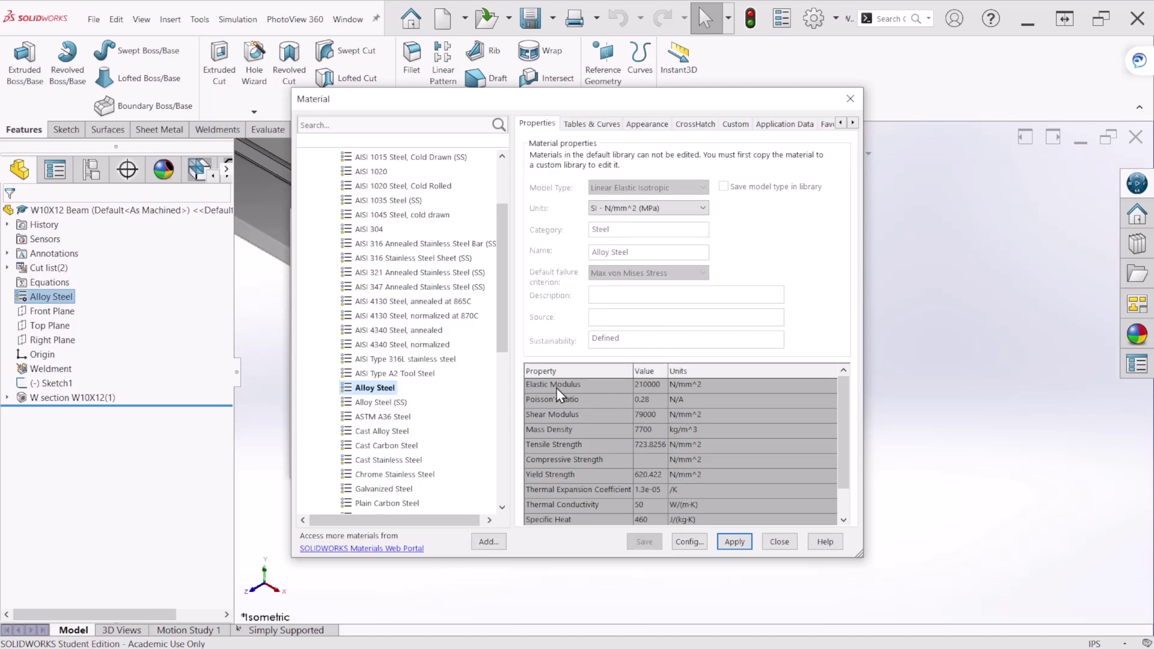
{"action": "left_click", "coordinate": [655, 207]}
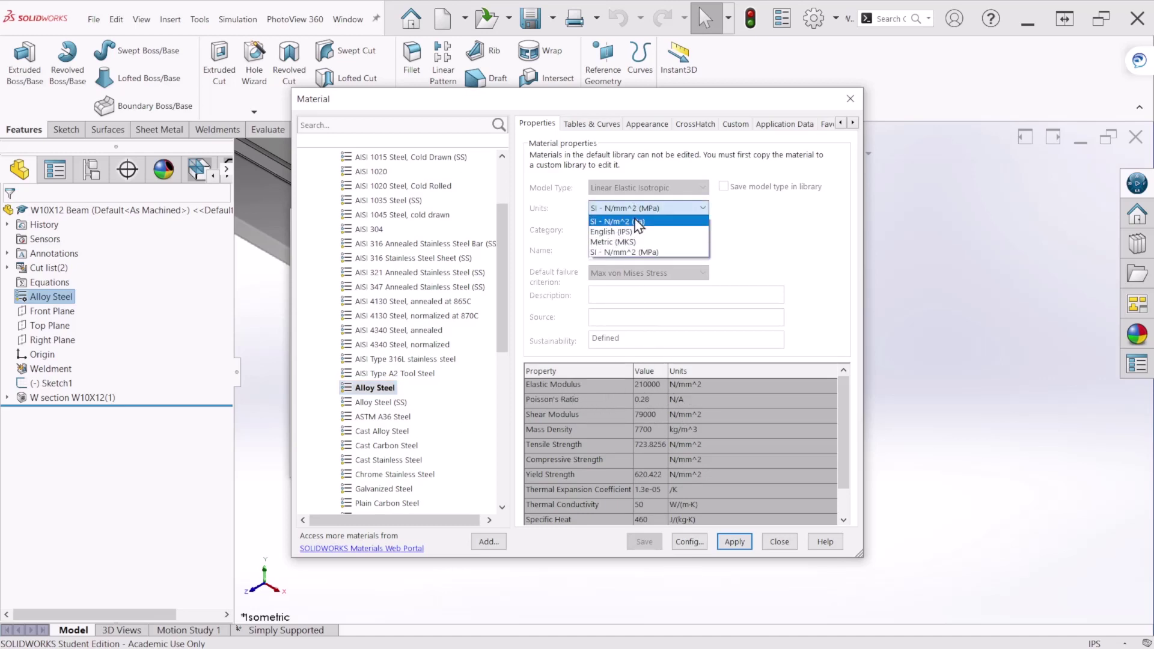
{"action": "left_click", "coordinate": [637, 231]}
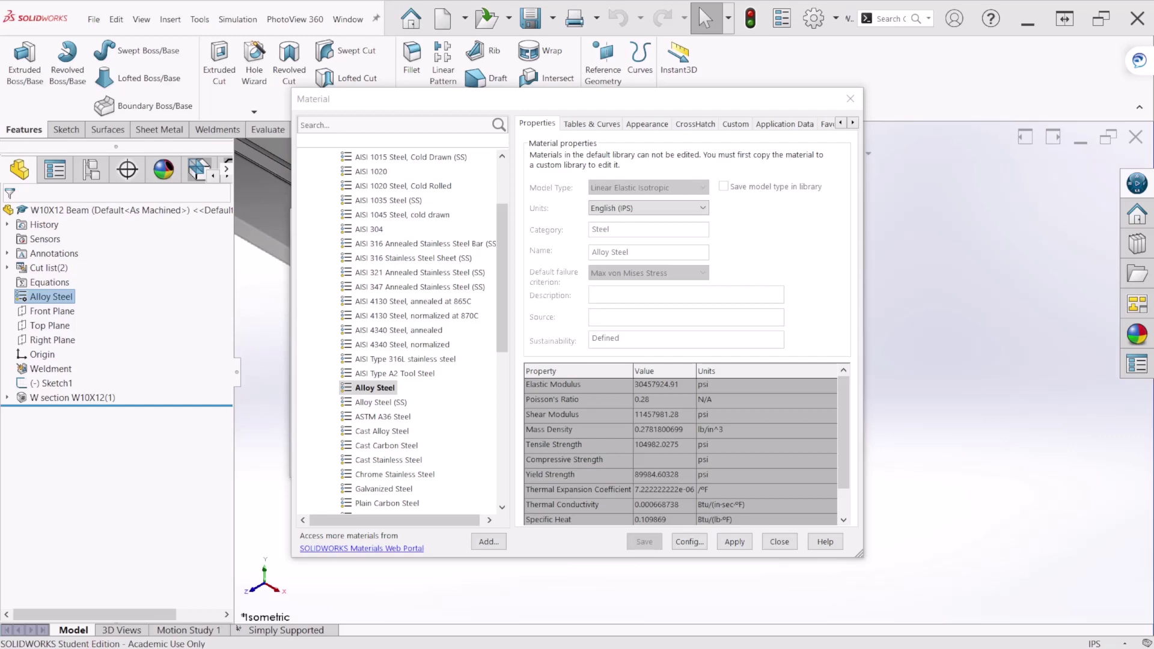
{"action": "left_click", "coordinate": [777, 541]}
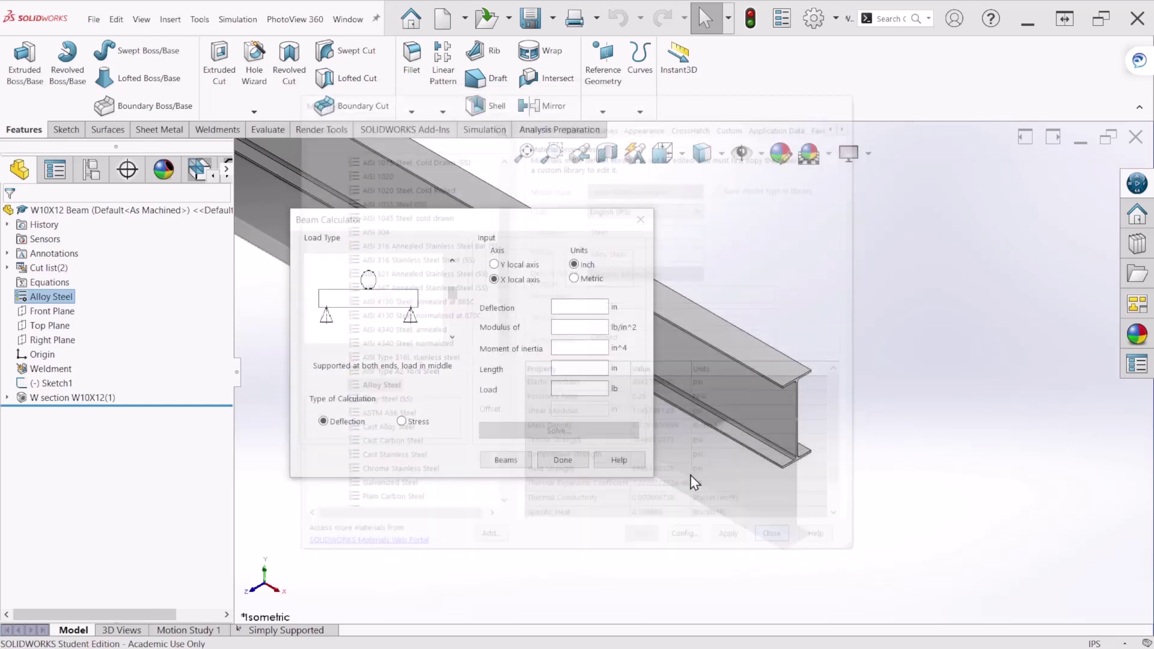
Paste 30457924.91 lb/in^2 as the modulus and zoom in on the beam end-on in Right view.
{"action": "left_click", "coordinate": [577, 328]}
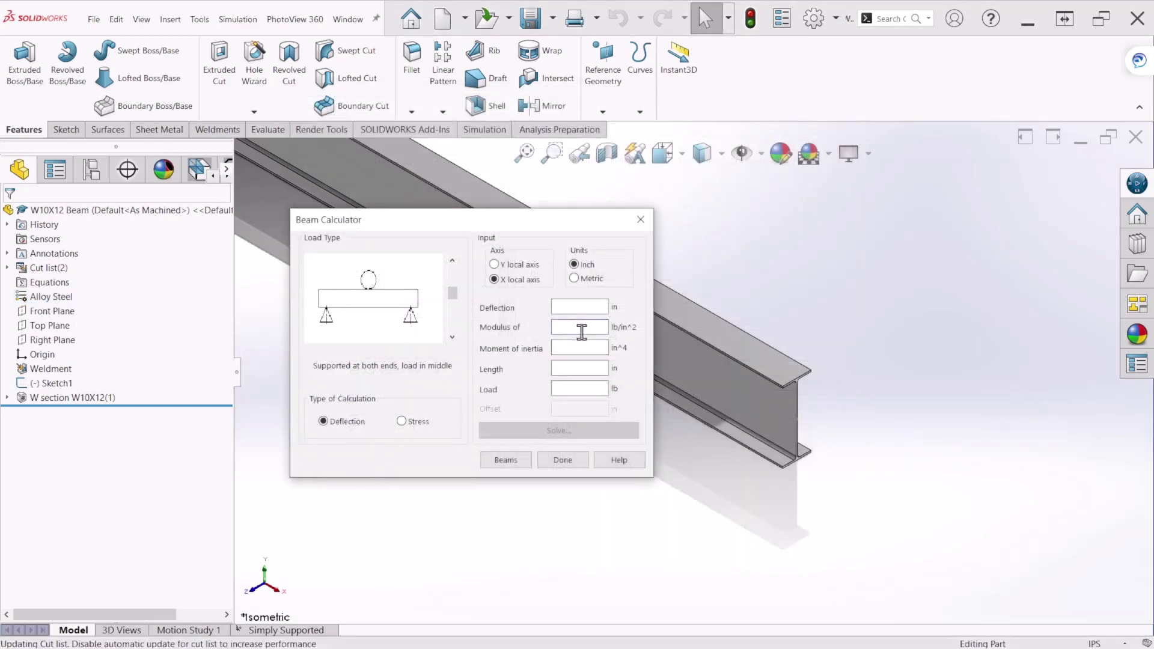
{"action": "type", "text": "30457924.91"}
{"action": "middle_click_drag", "start_coordinate": [755, 402], "coordinate": [811, 414]}
{"action": "key", "text": "ctrl+4"}
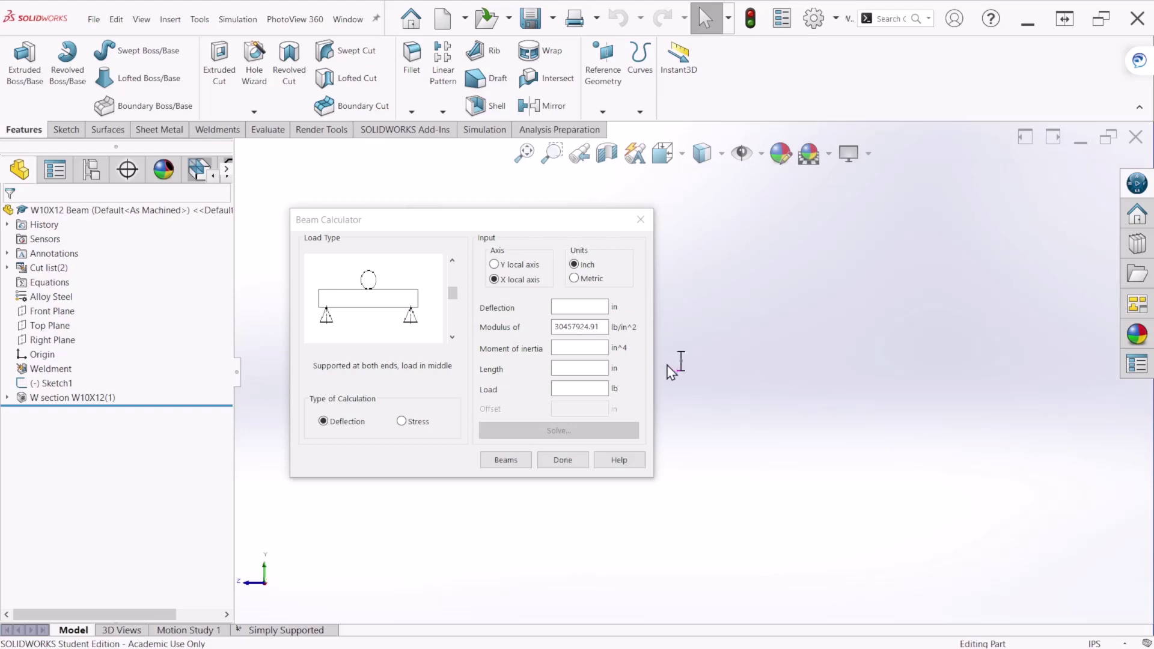
{"action": "scroll", "coordinate": [675, 364], "scroll_direction": "down", "scroll_amount": 10}
{"action": "scroll", "coordinate": [735, 323], "scroll_direction": "down", "scroll_amount": 4}
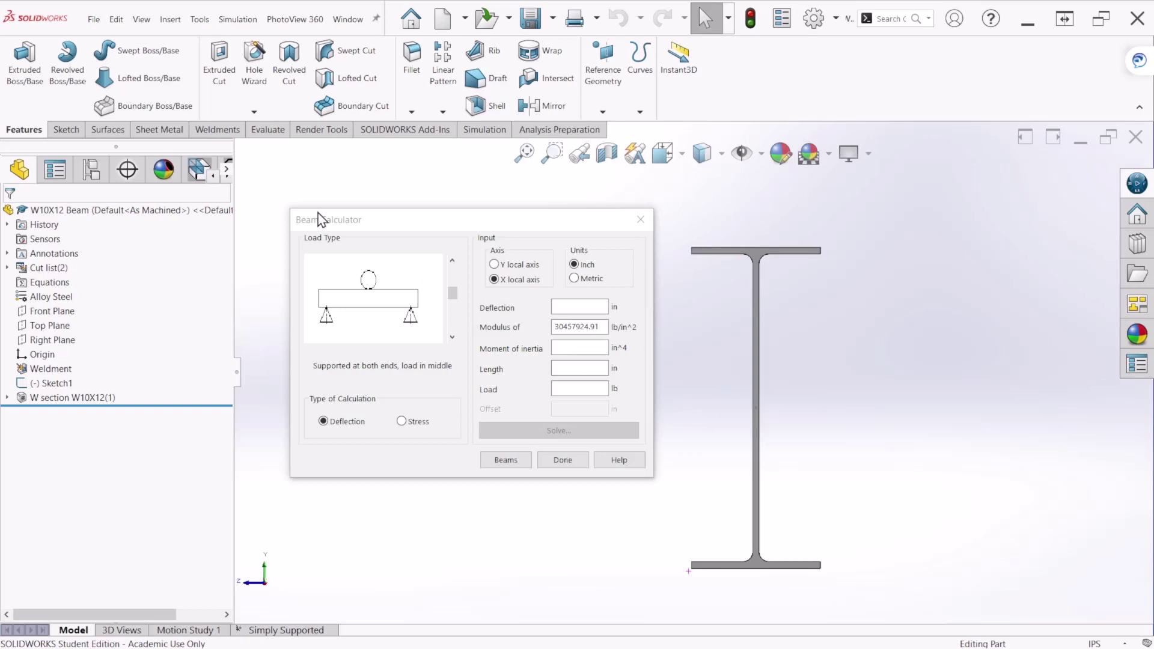
Compute Section Properties of the beam's end face: area 3.54 in^2, principal Iy 53.85 in^4.
{"action": "left_click", "coordinate": [267, 131]}
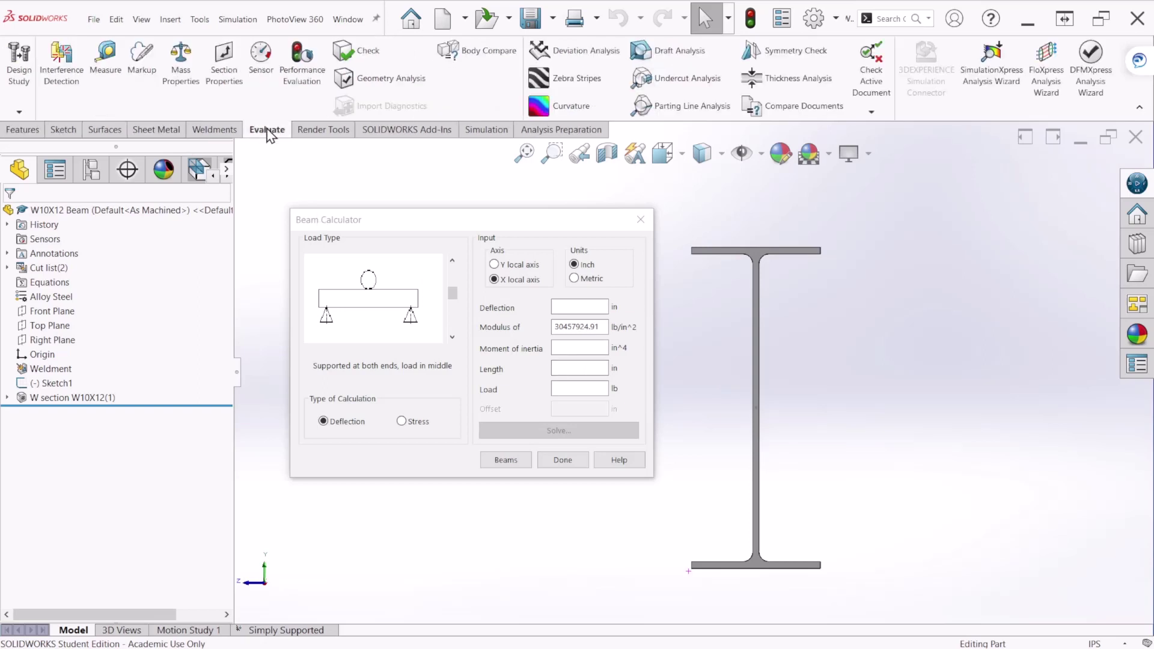
{"action": "left_click", "coordinate": [230, 85]}
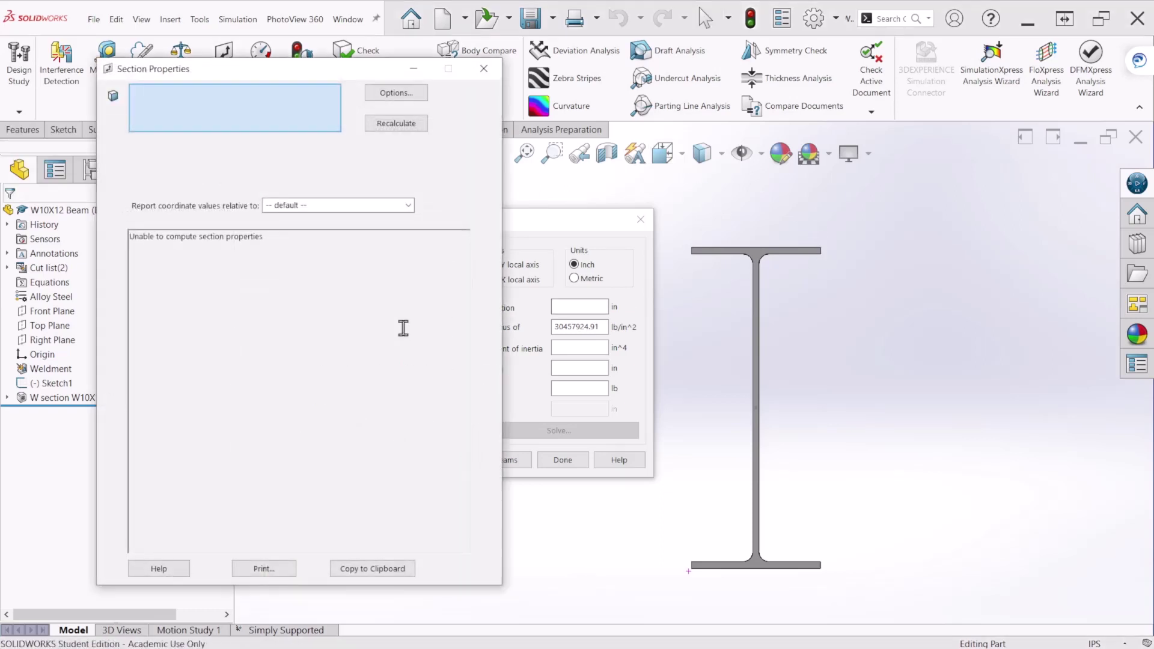
{"action": "scroll", "coordinate": [751, 268], "scroll_direction": "down", "scroll_amount": 2}
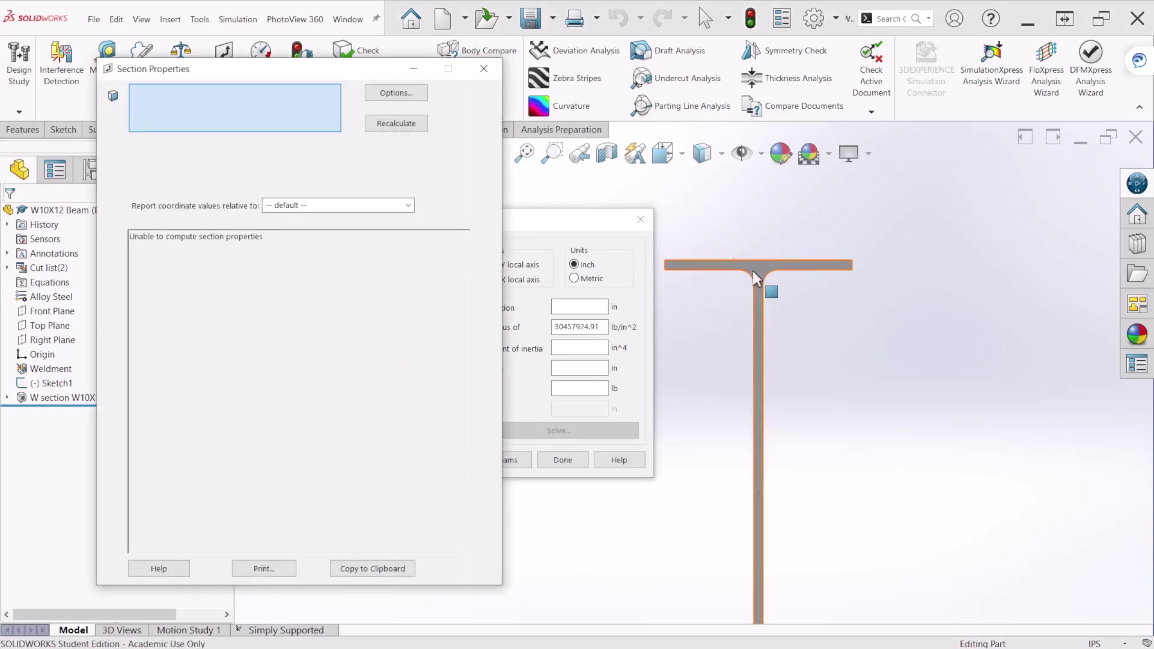
{"action": "left_click", "coordinate": [758, 265]}
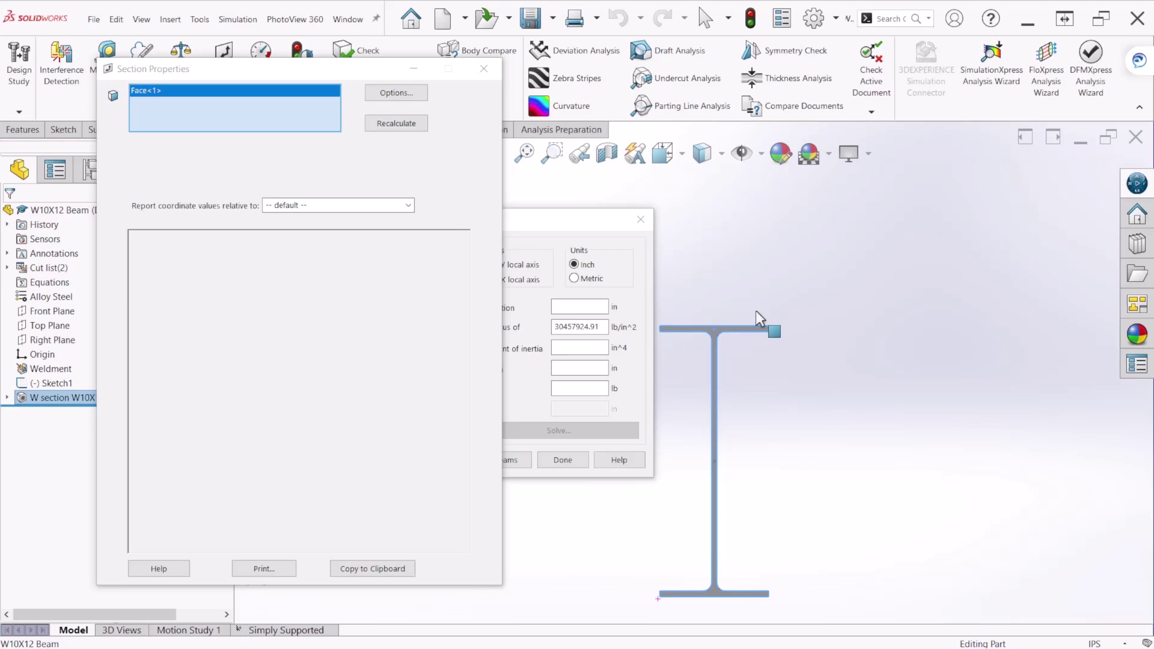
{"action": "left_click", "coordinate": [395, 129]}
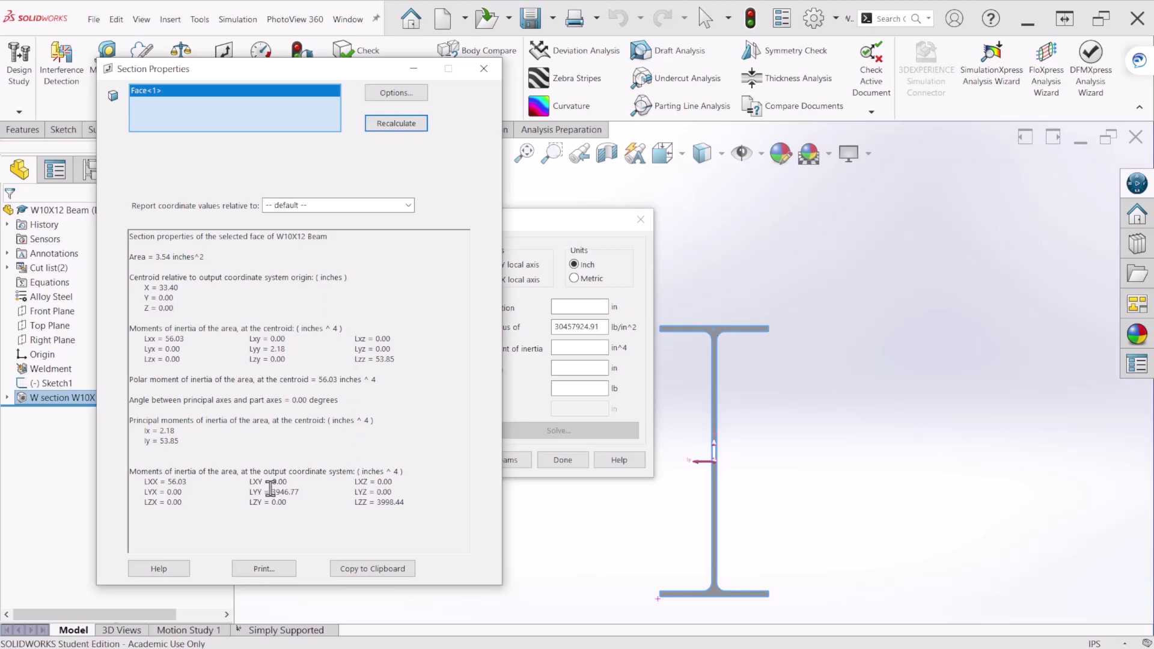
{"action": "left_click", "coordinate": [180, 448]}
Solve deflection with 53.85 in^4 inertia, 200 in span and 2000 lb load: 0.203232 in.
{"action": "left_click", "coordinate": [484, 68]}
{"action": "left_click", "coordinate": [573, 347]}
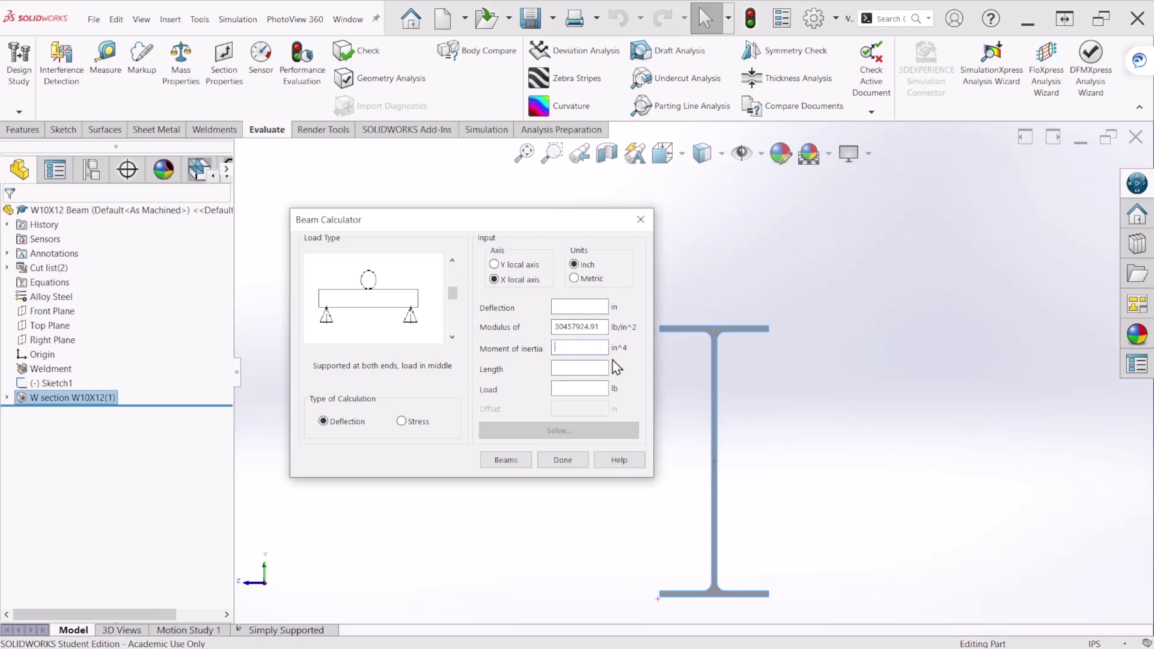
{"action": "type", "text": "53."}
{"action": "type", "text": "2"}
{"action": "type", "text": "200"}
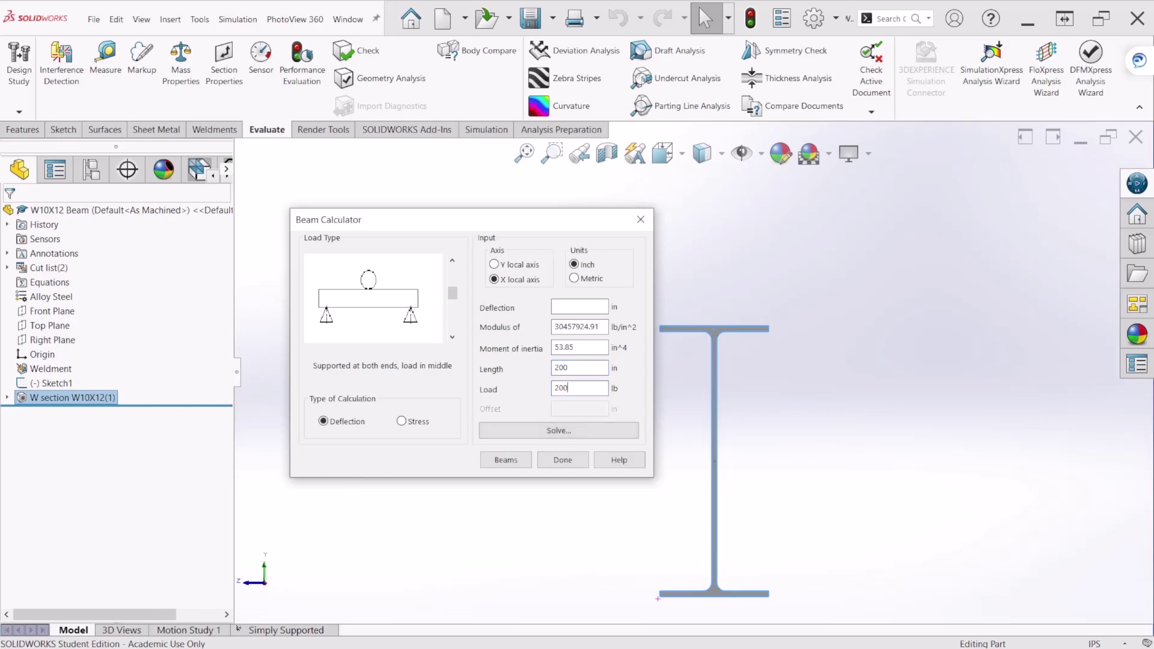
{"action": "type", "text": "0"}
{"action": "left_click", "coordinate": [557, 430]}
{"action": "left_click_drag", "start_coordinate": [530, 226], "coordinate": [484, 161]}
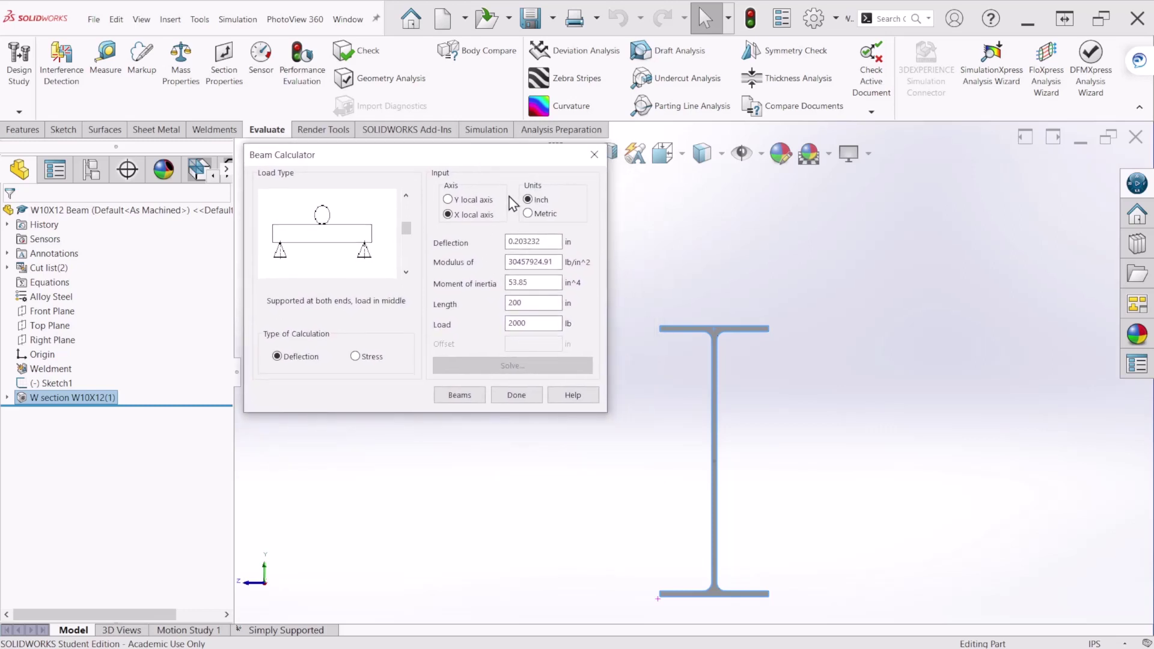
Open the Simply Supported study's Displacement1 plot (max 0.208108 in) beside the 0.203232 in hand result.
{"action": "left_click", "coordinate": [286, 629]}
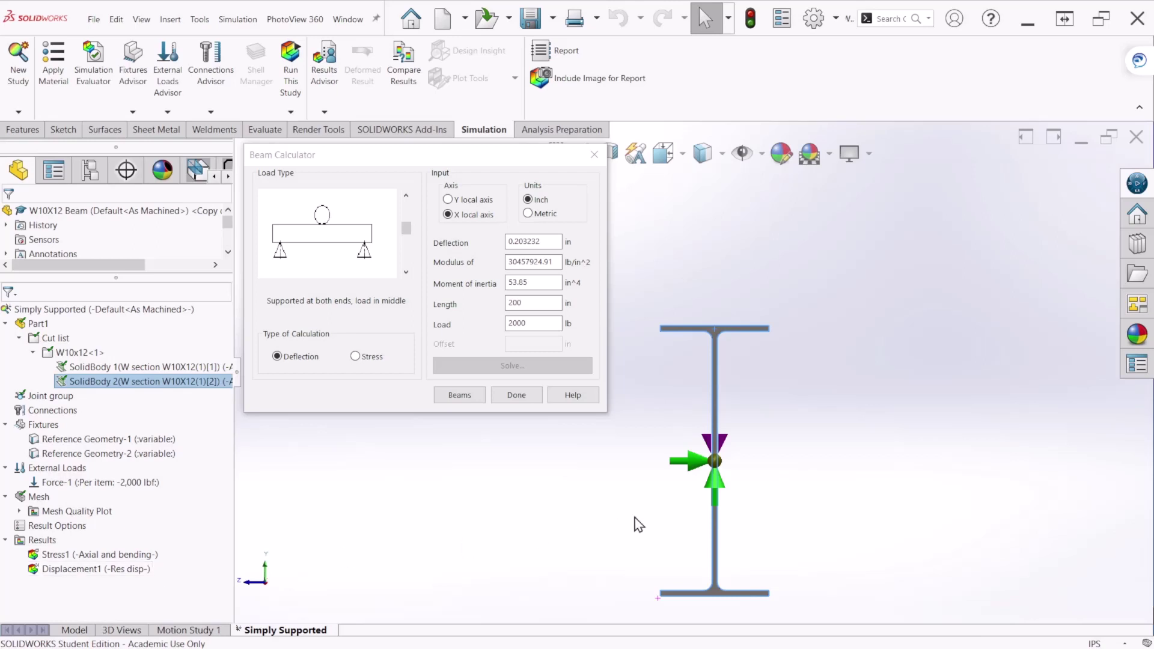
{"action": "key", "text": "shift+Left"}
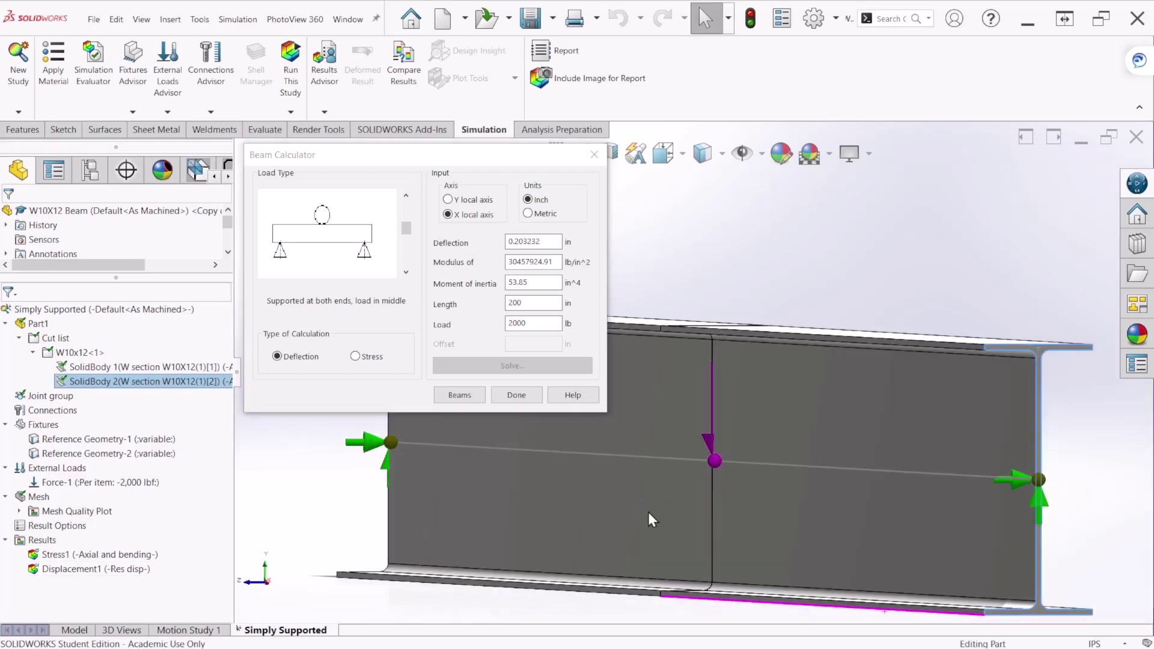
{"action": "key", "text": "ctrl+7"}
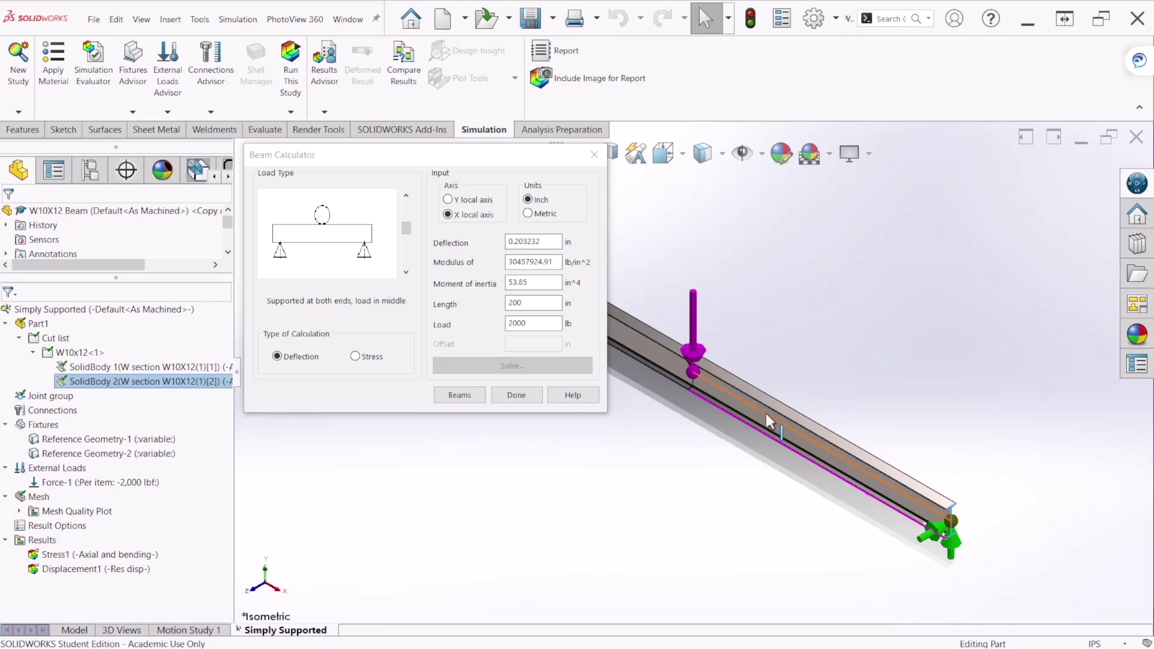
{"action": "scroll", "coordinate": [765, 411], "scroll_direction": "down", "scroll_amount": 2}
{"action": "scroll", "coordinate": [766, 414], "scroll_direction": "up", "scroll_amount": 3}
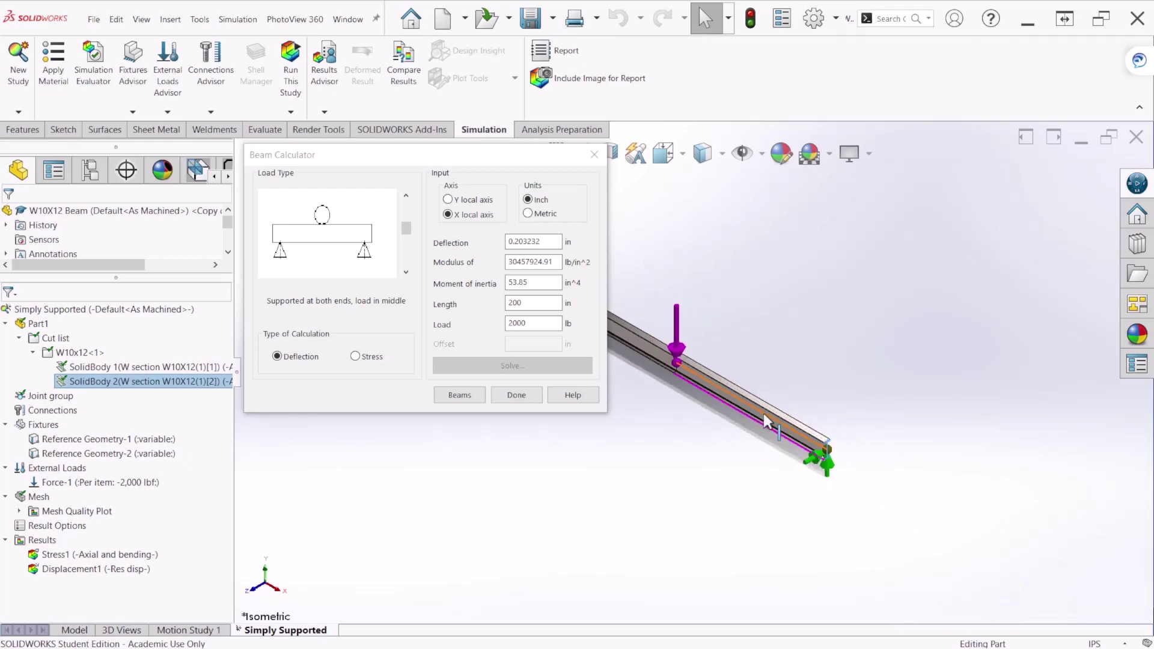
{"action": "scroll", "coordinate": [646, 359], "scroll_direction": "up", "scroll_amount": 1}
{"action": "scroll", "coordinate": [637, 344], "scroll_direction": "down", "scroll_amount": 1}
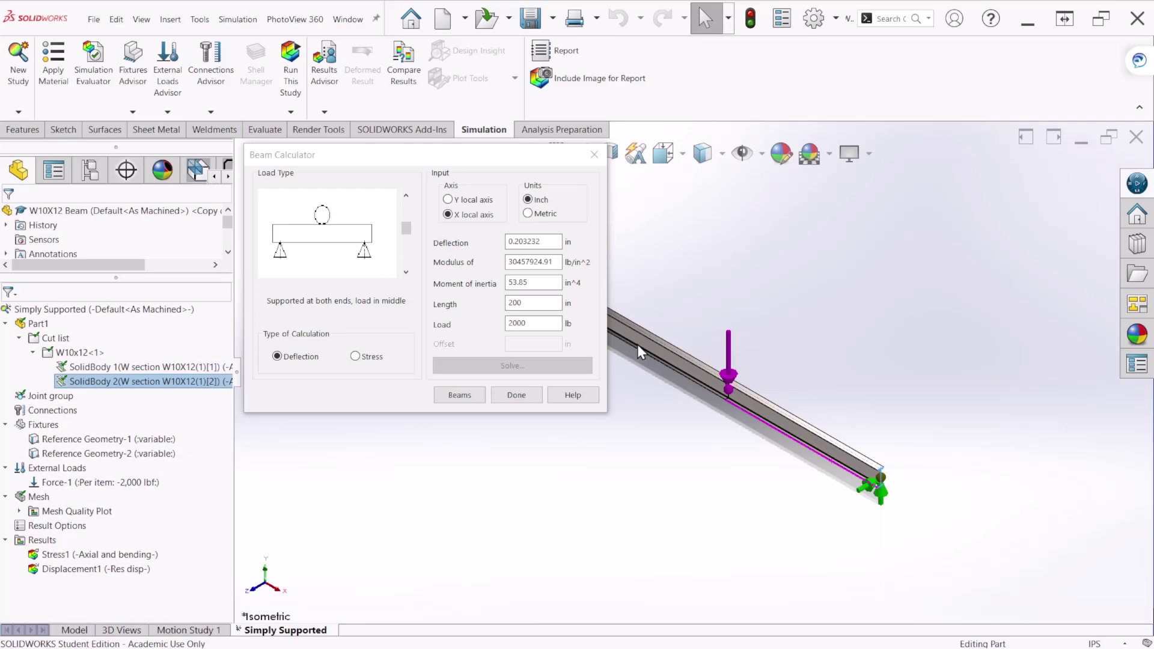
{"action": "scroll", "coordinate": [653, 377], "scroll_direction": "up", "scroll_amount": 2}
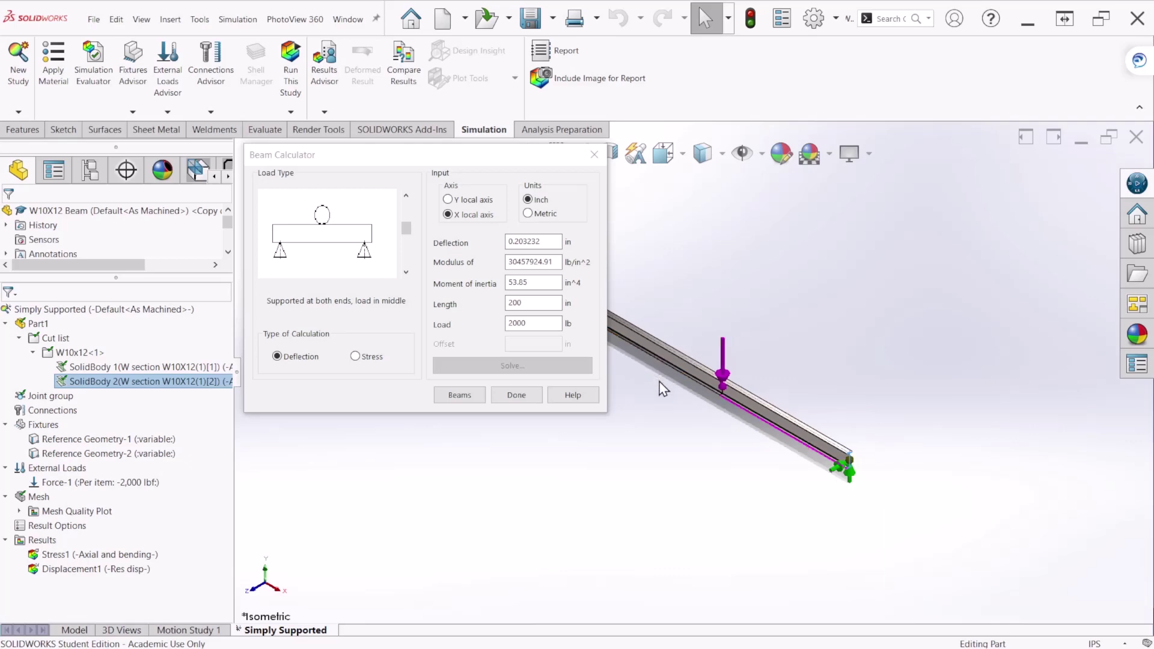
{"action": "scroll", "coordinate": [625, 344], "scroll_direction": "down", "scroll_amount": 2}
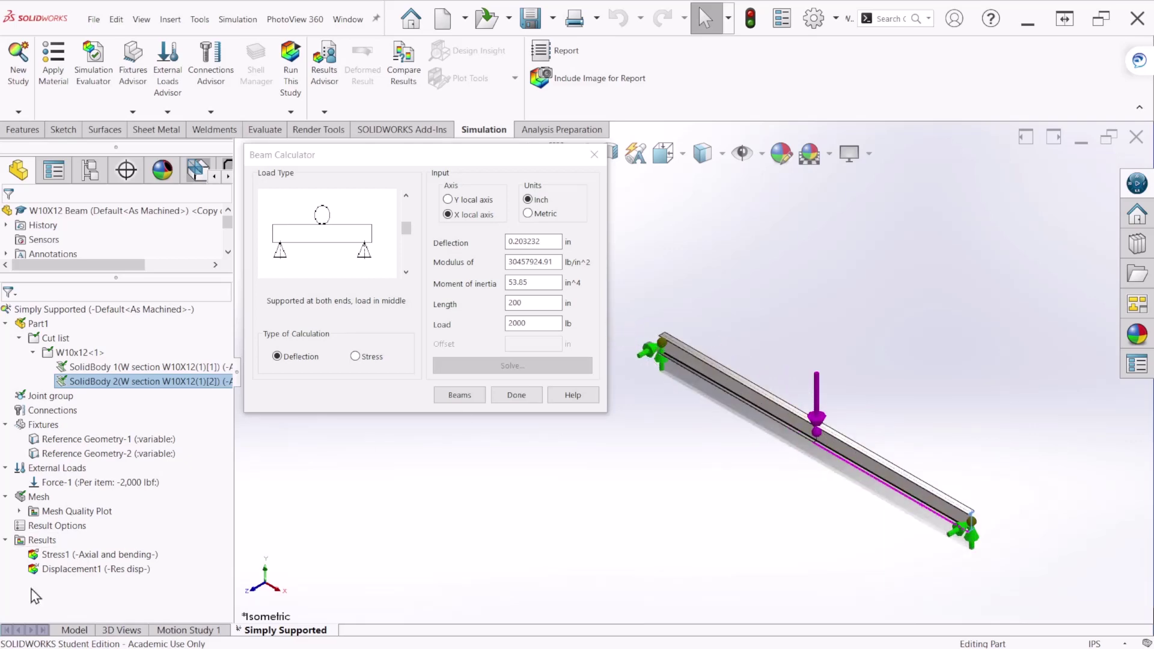
{"action": "double_click", "coordinate": [89, 569]}
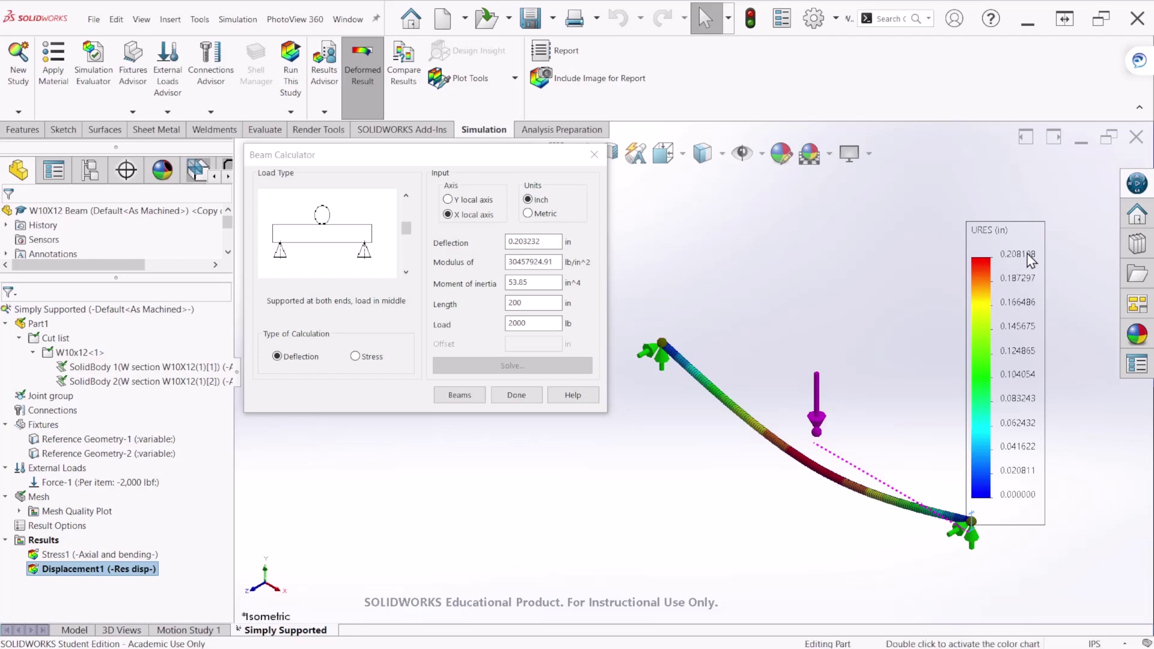
{"action": "left_click", "coordinate": [551, 242]}
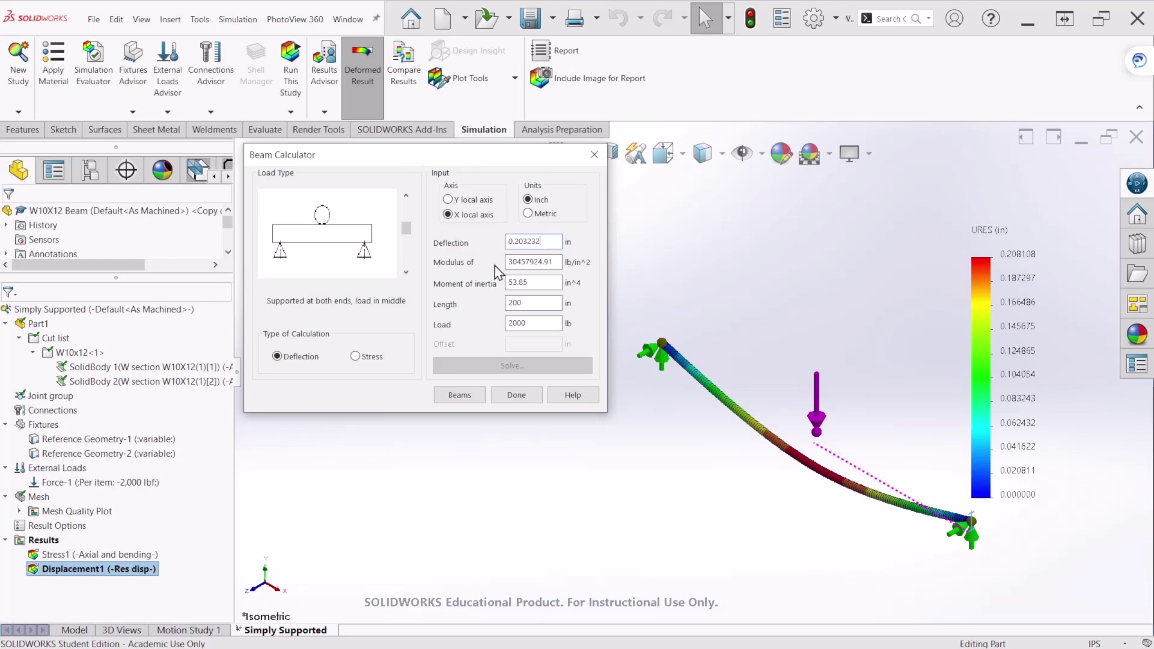
Select Stress under Type of Calculation and place the cursor in the Section modulus field.
{"action": "left_click", "coordinate": [368, 359]}
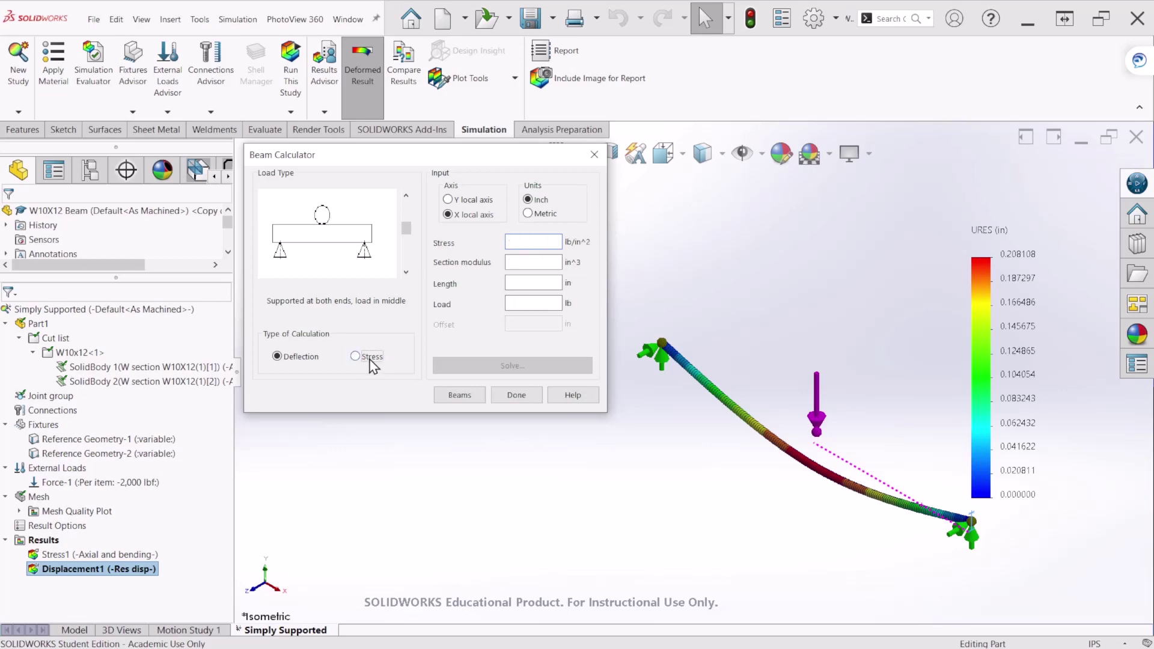
{"action": "left_click", "coordinate": [525, 242]}
{"action": "left_click", "coordinate": [551, 260]}
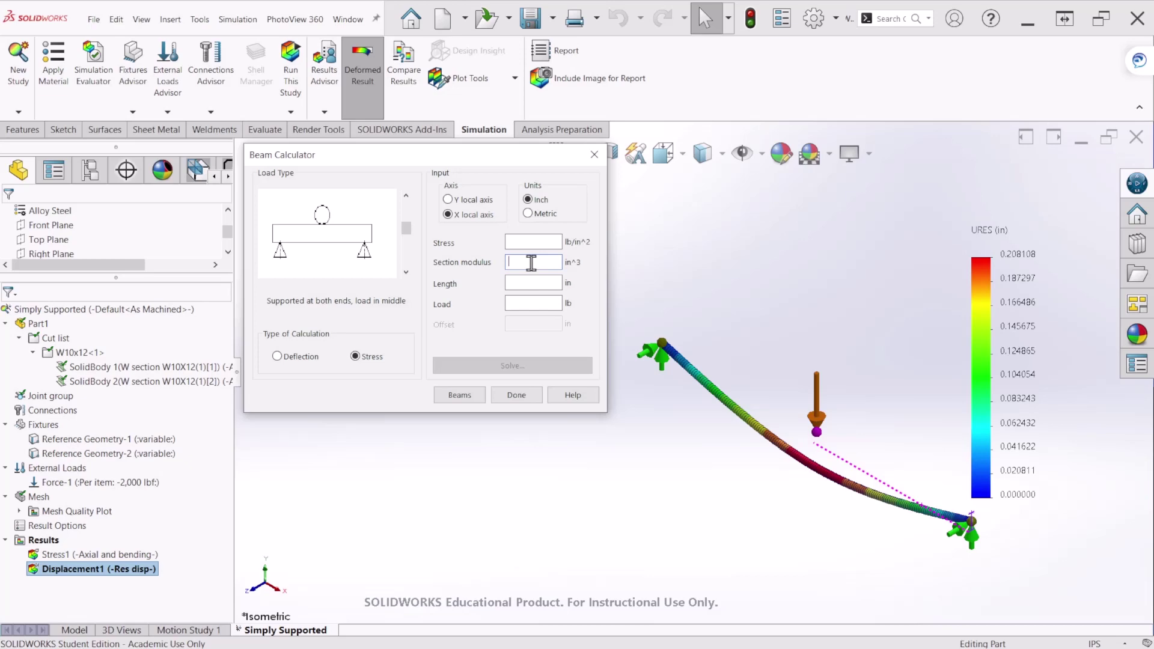
Return to the Model tab and expand the W section W10X12(1) feature.
{"action": "left_click", "coordinate": [74, 629]}
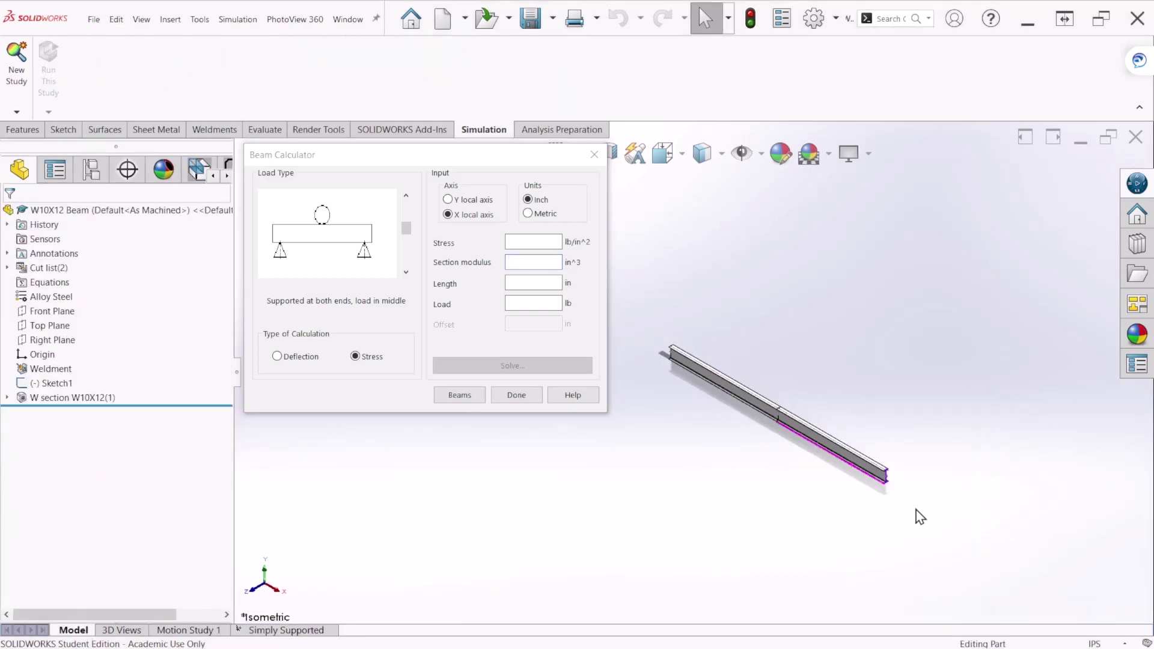
{"action": "scroll", "coordinate": [919, 517], "scroll_direction": "down", "scroll_amount": 3}
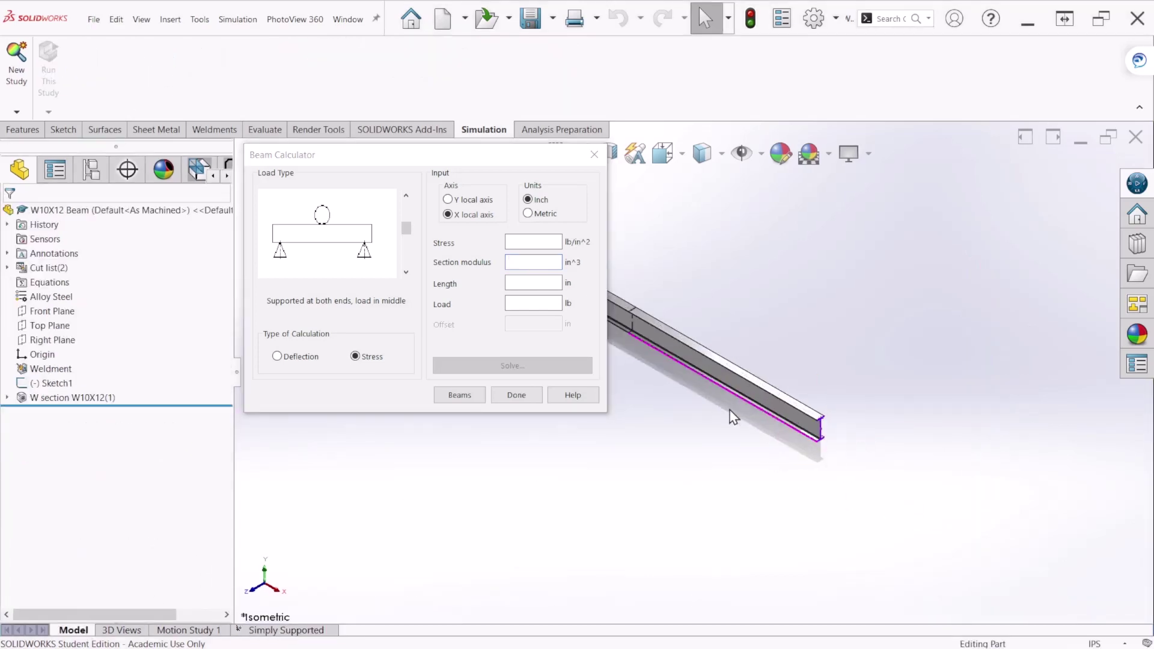
{"action": "double_click", "coordinate": [84, 399]}
{"action": "scroll", "coordinate": [850, 456], "scroll_direction": "up", "scroll_amount": 5}
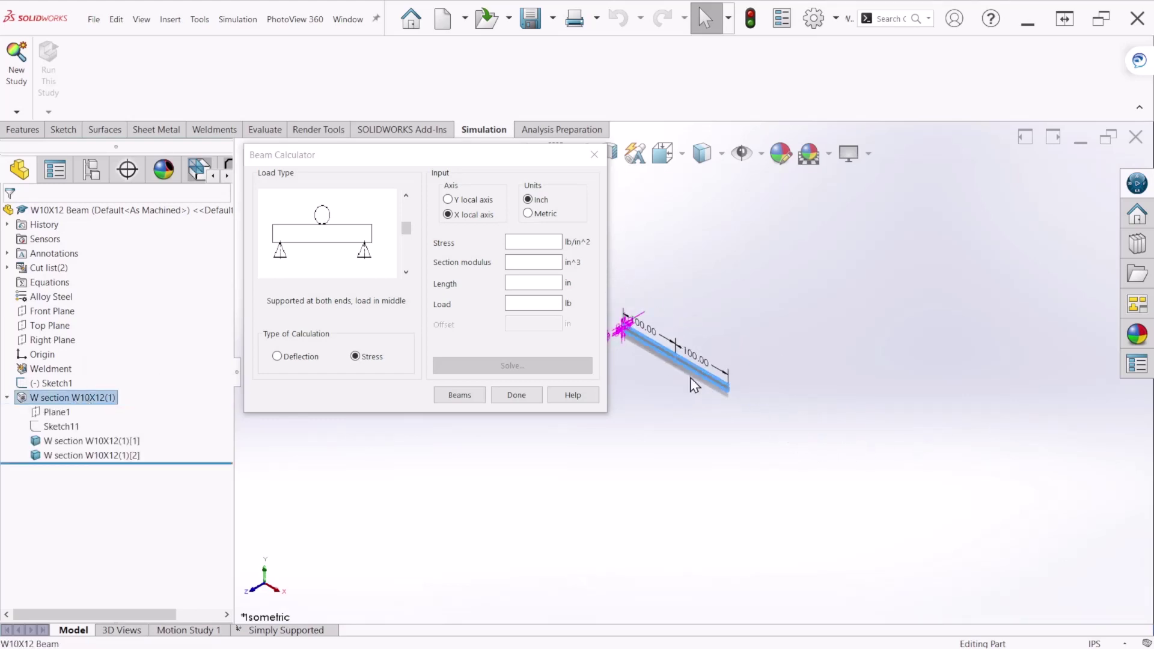
{"action": "scroll", "coordinate": [697, 385], "scroll_direction": "down", "scroll_amount": 3}
View the profile end-on and show its dimensions: depth 9.87, flange width 3.96, flange thickness .21.
{"action": "middle_click_drag", "start_coordinate": [708, 387], "coordinate": [826, 516]}
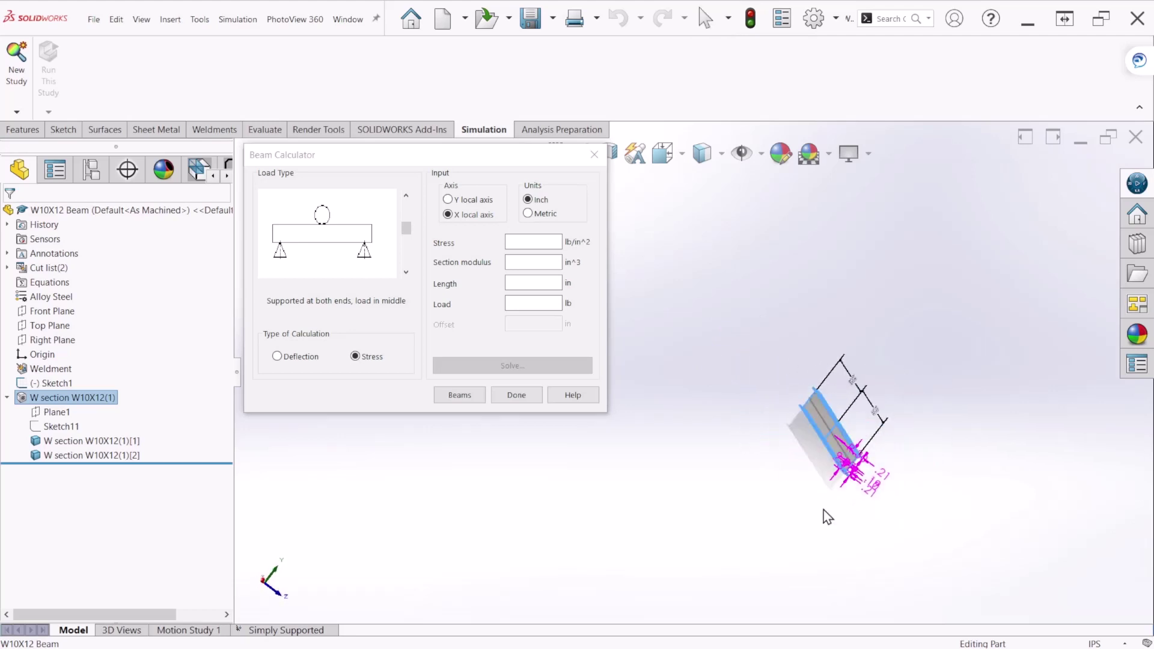
{"action": "key", "text": "ctrl+8"}
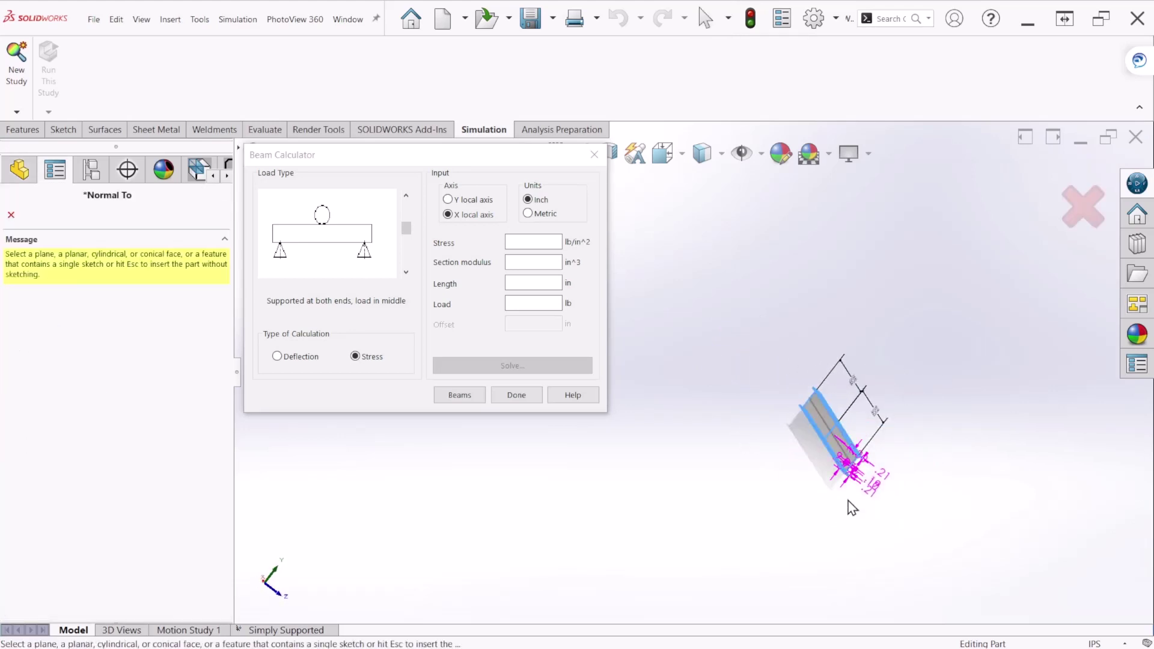
{"action": "key", "text": "Escape"}
{"action": "key", "text": "ctrl+3"}
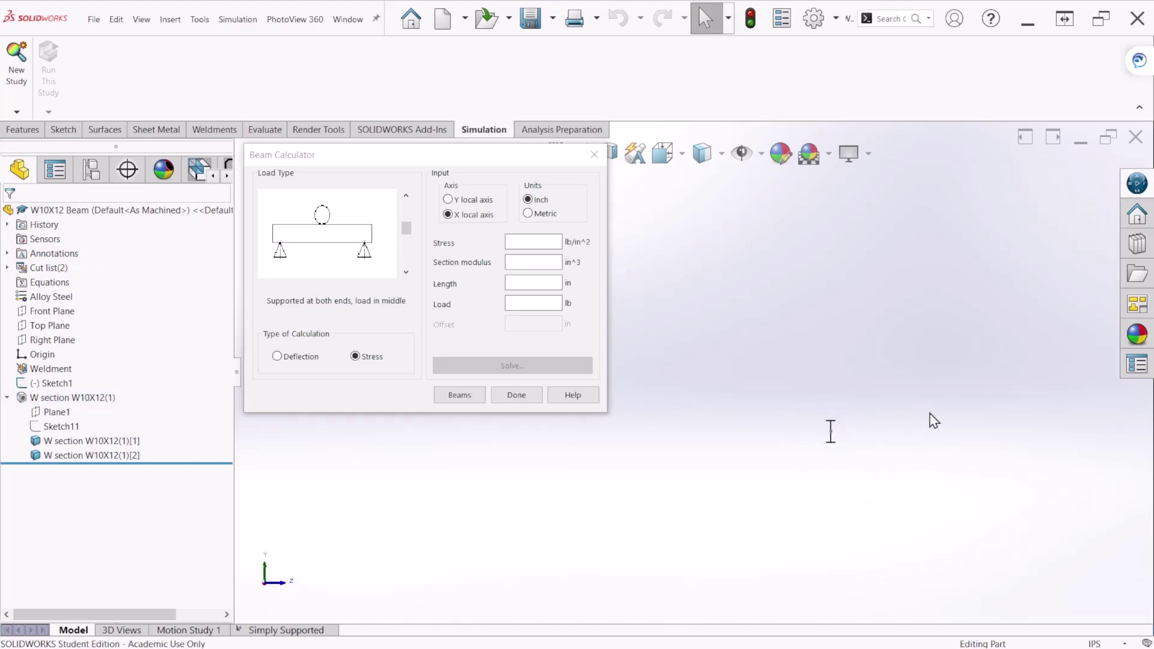
{"action": "scroll", "coordinate": [785, 443], "scroll_direction": "down", "scroll_amount": 5}
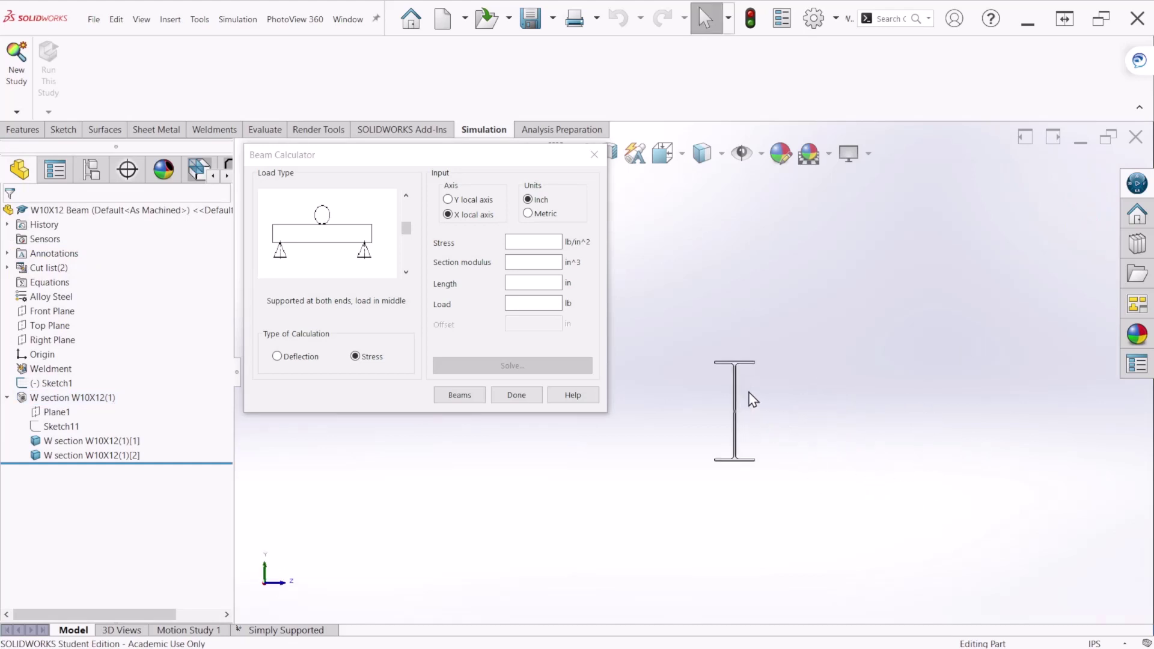
{"action": "left_click", "coordinate": [60, 399]}
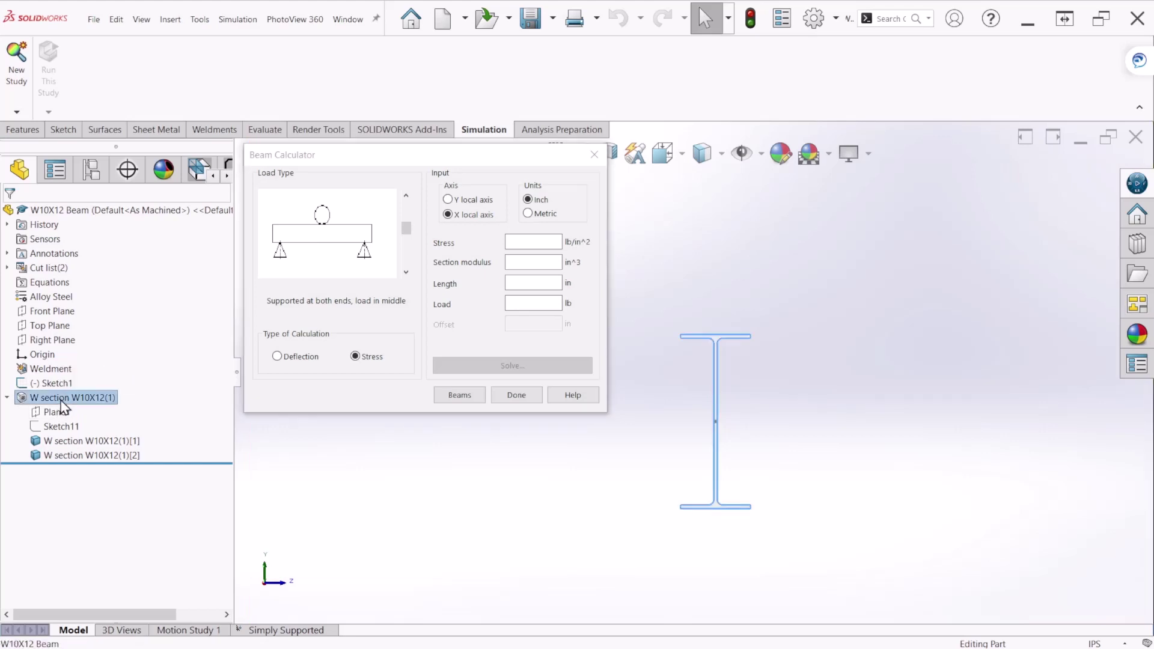
{"action": "double_click", "coordinate": [61, 400]}
{"action": "scroll", "coordinate": [613, 438], "scroll_direction": "down", "scroll_amount": 2}
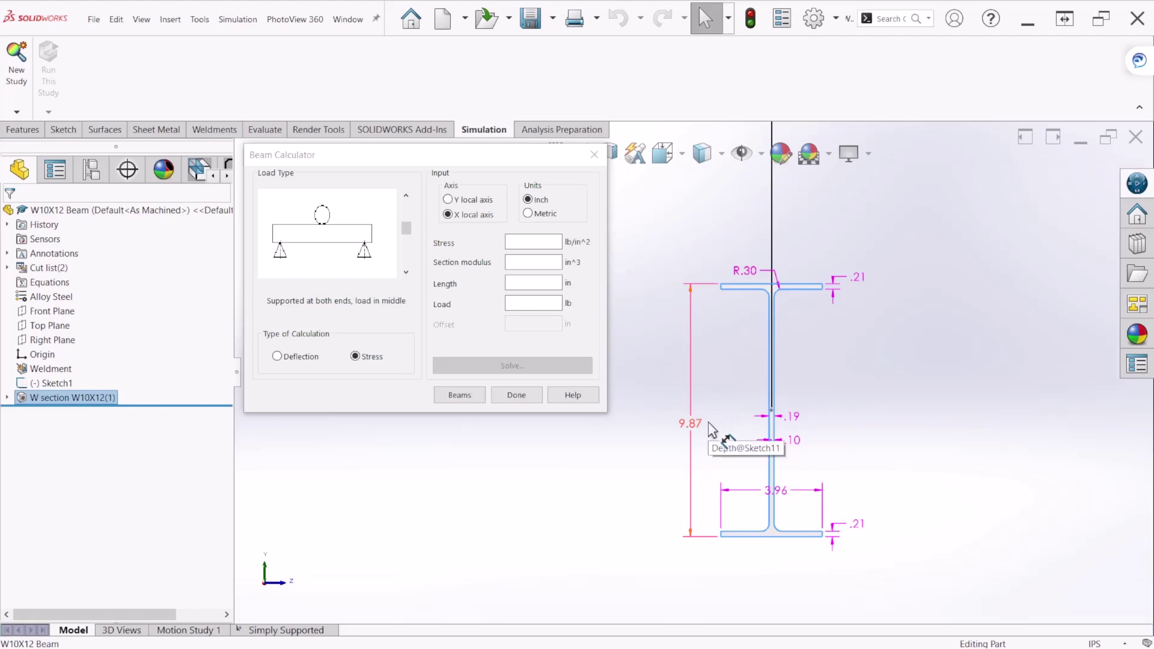
Solve Beam Calculator stress with section modulus 10.91, length 200 and load 2000, giving 9165.902841 lb/in^2.
{"action": "left_click", "coordinate": [304, 357]}
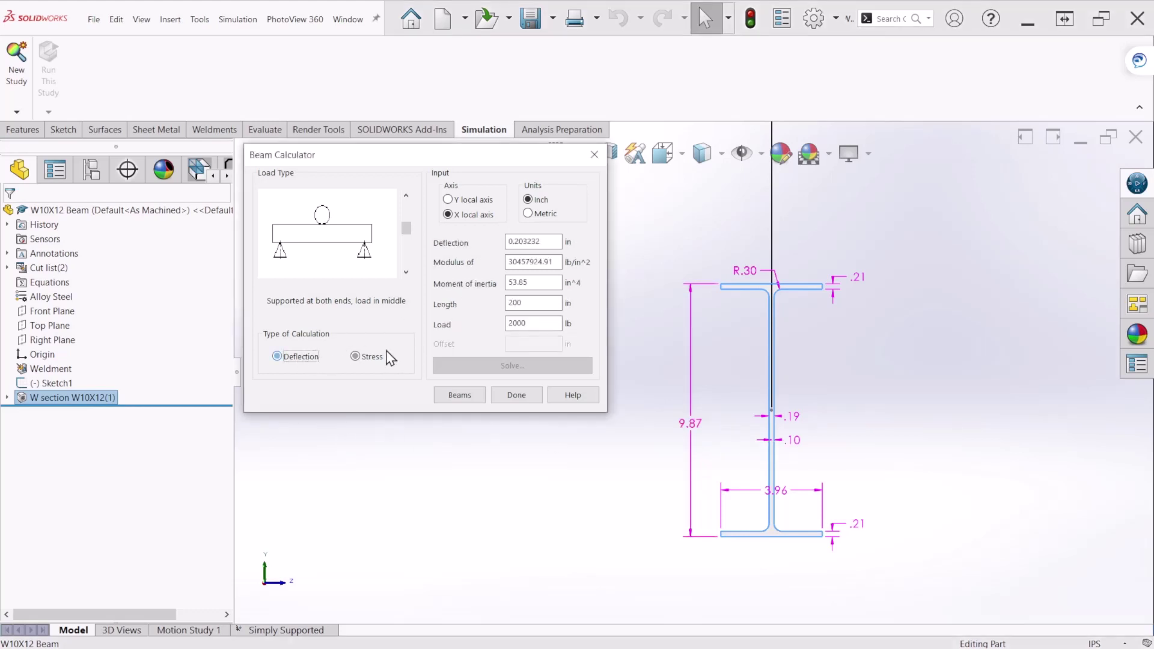
{"action": "left_click_drag", "start_coordinate": [537, 283], "coordinate": [514, 300]}
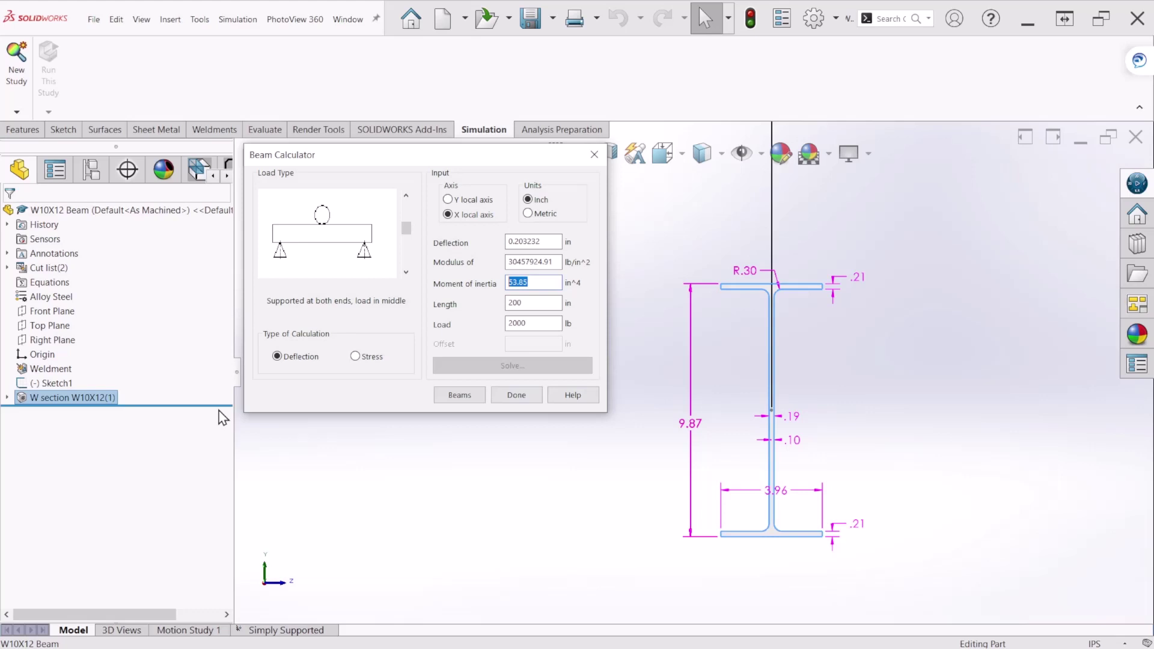
{"action": "left_click", "coordinate": [367, 358]}
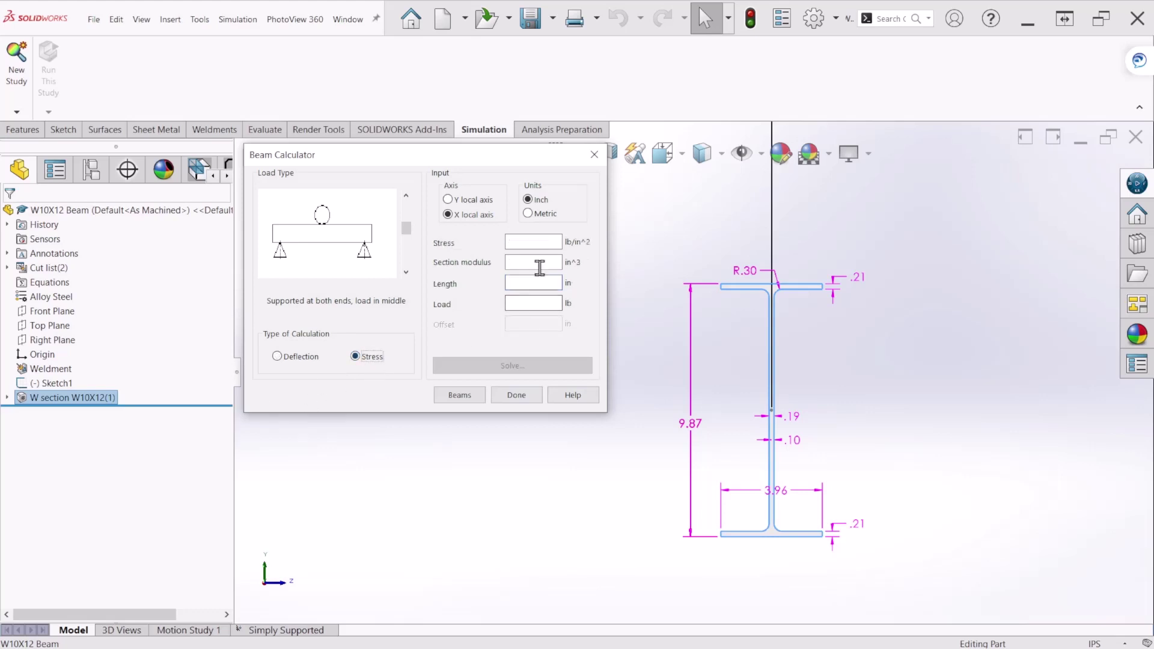
{"action": "left_click", "coordinate": [540, 265]}
{"action": "type", "text": "10.91"}
{"action": "left_click", "coordinate": [536, 283]}
{"action": "type", "text": "2000"}
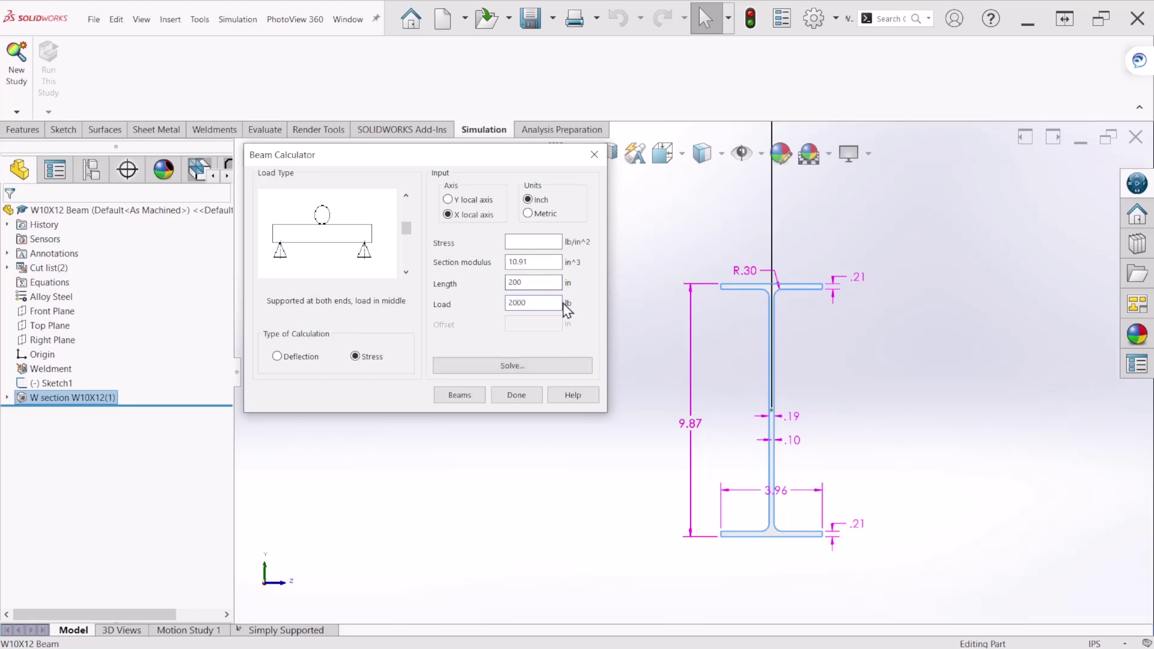
{"action": "left_click", "coordinate": [536, 366]}
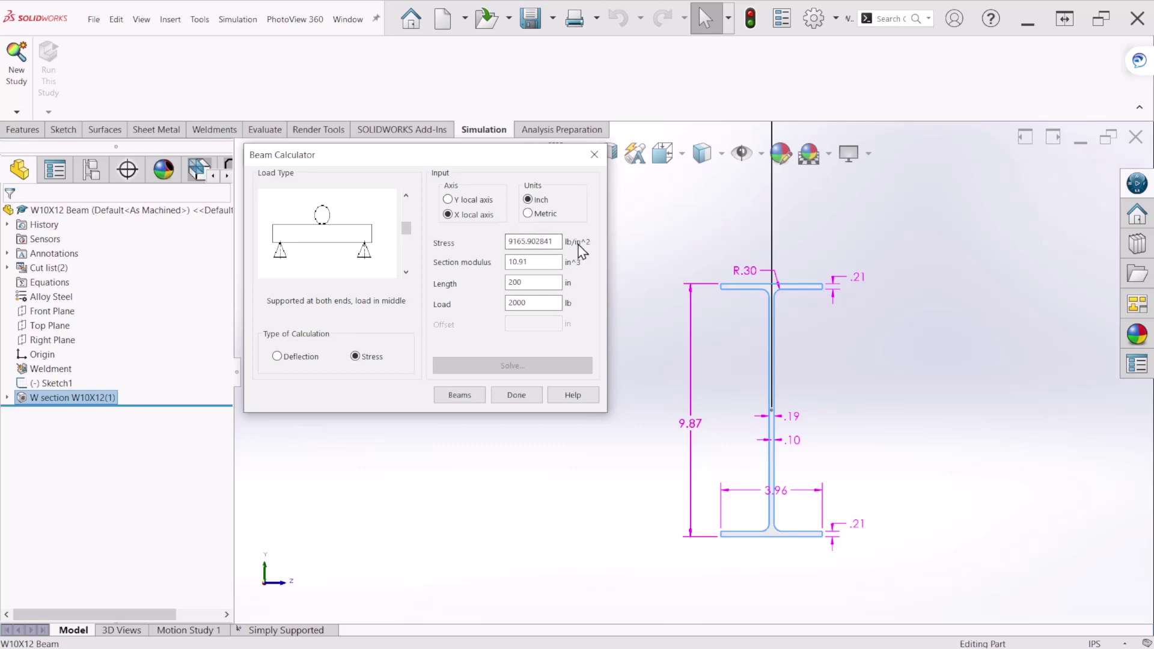
{"action": "left_click", "coordinate": [292, 630]}
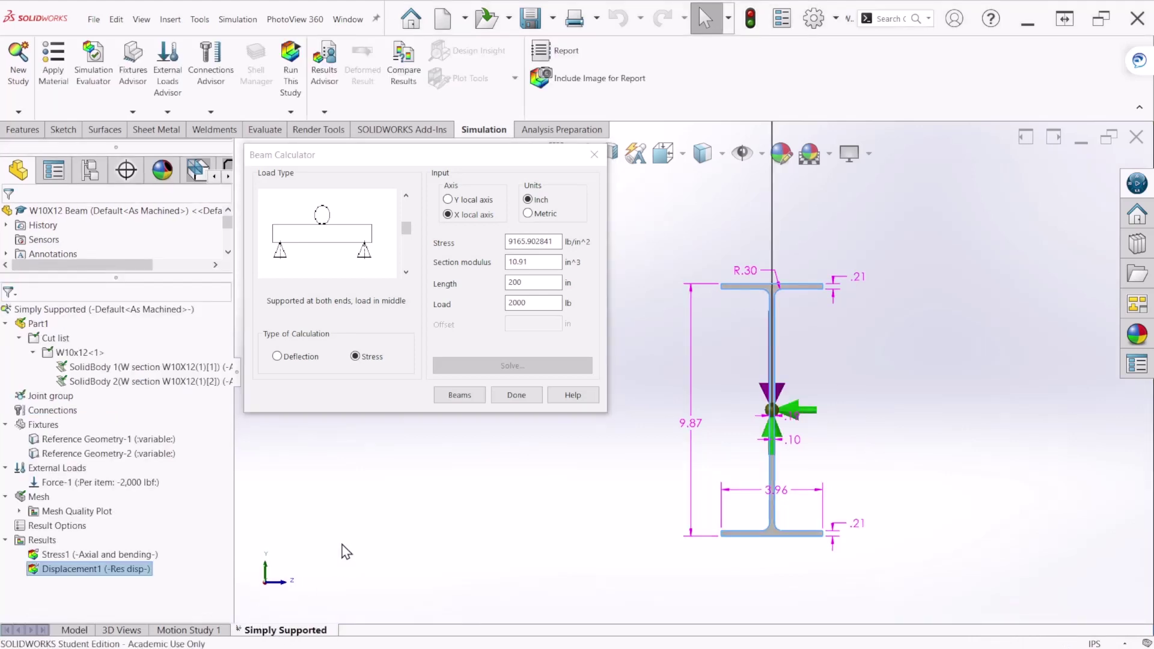
Display the Stress1 axial and bending plot in isometric view, peaking at 9,165.18 psi.
{"action": "left_click", "coordinate": [593, 486]}
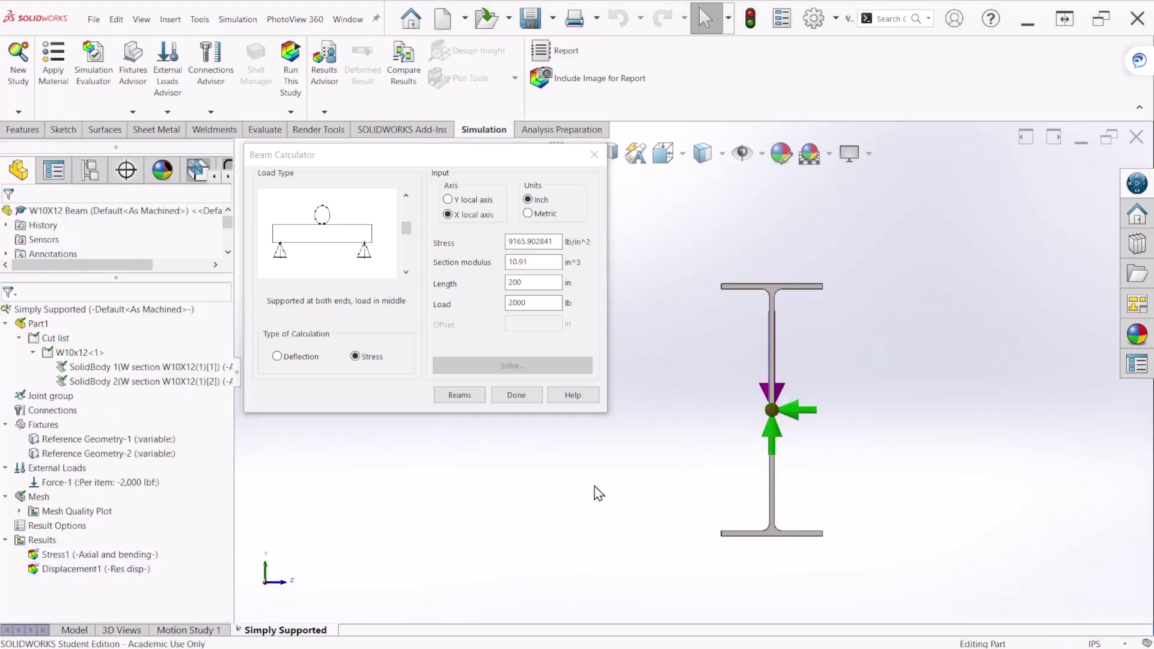
{"action": "middle_click_drag", "start_coordinate": [593, 485], "coordinate": [770, 468]}
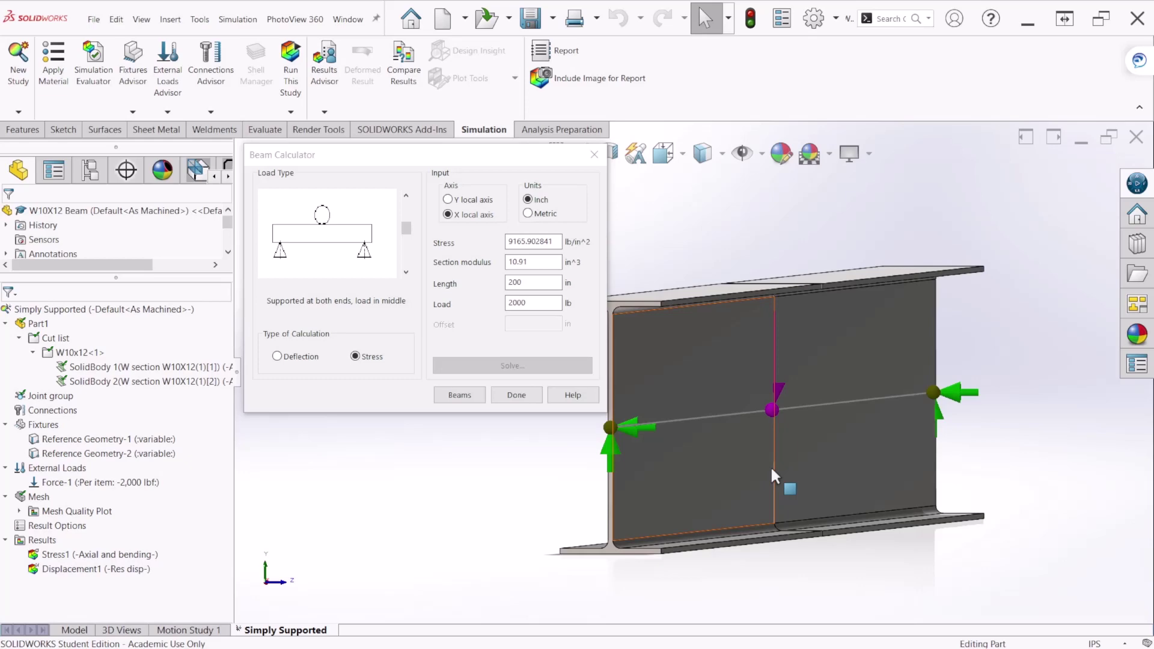
{"action": "key", "text": "ctrl+7"}
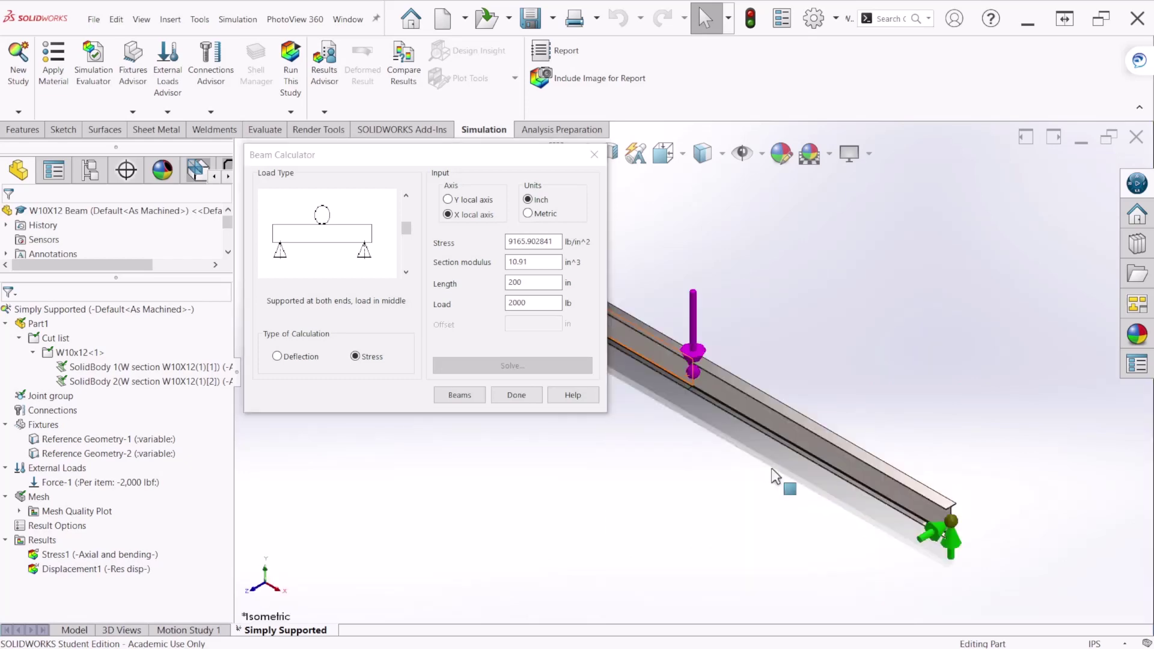
{"action": "double_click", "coordinate": [134, 554]}
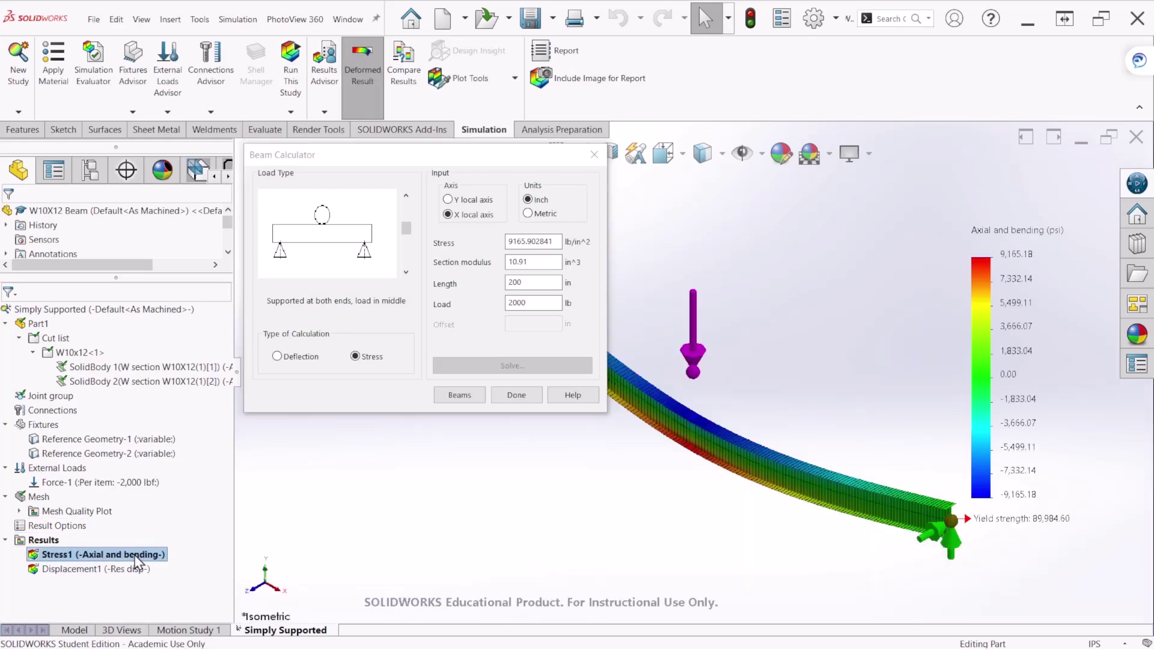